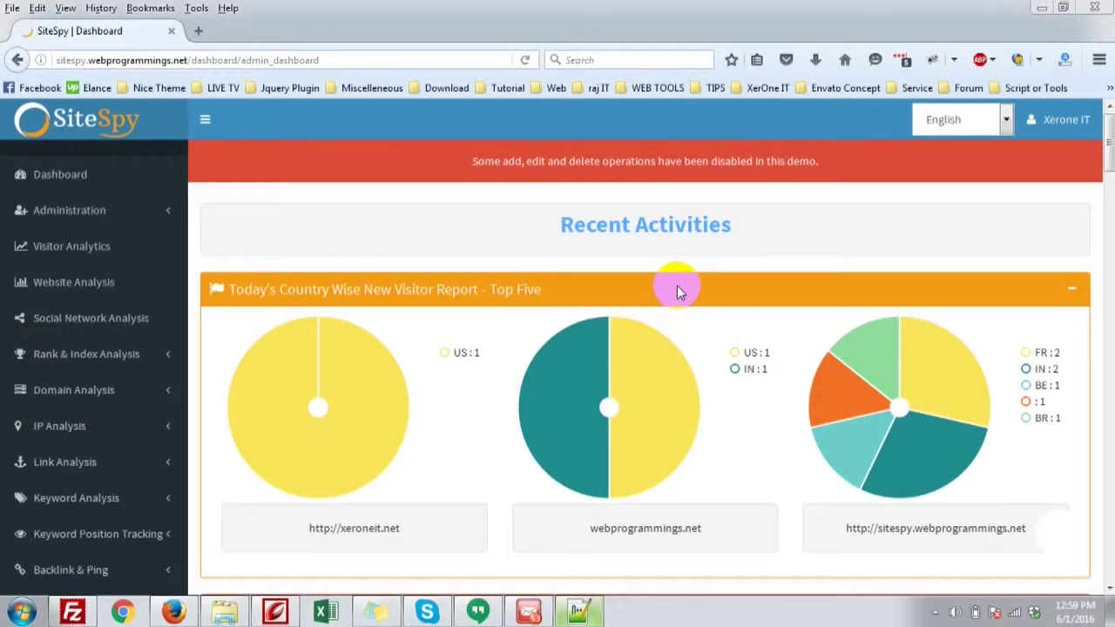
- Show the Website Analysis list and browse the analysed domains with their search times
click(70, 318)
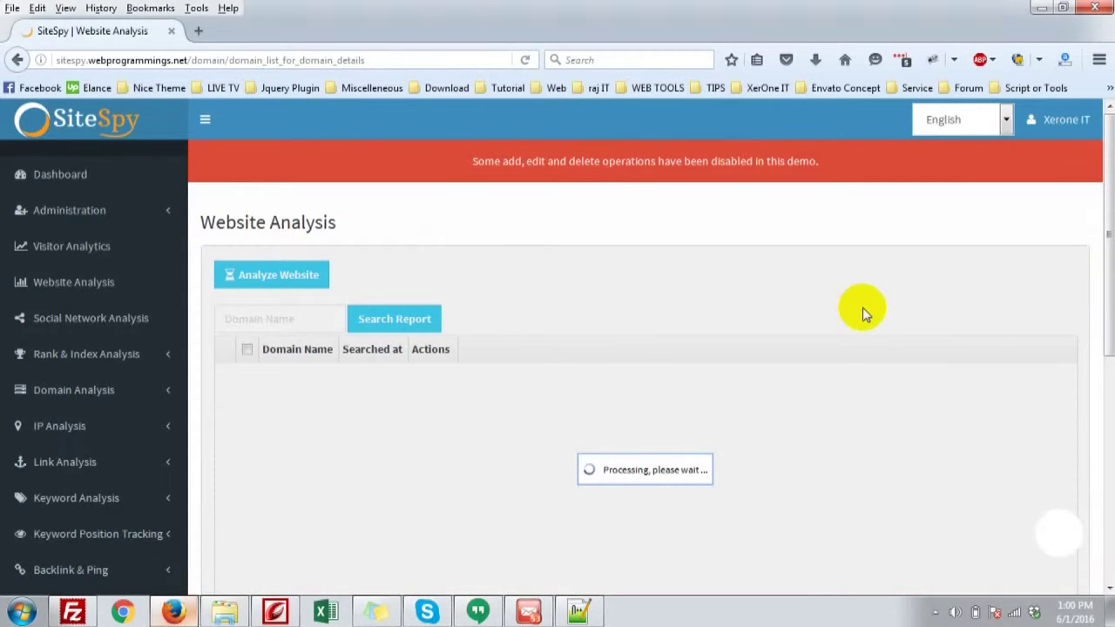
scroll(862, 307, down, 2)
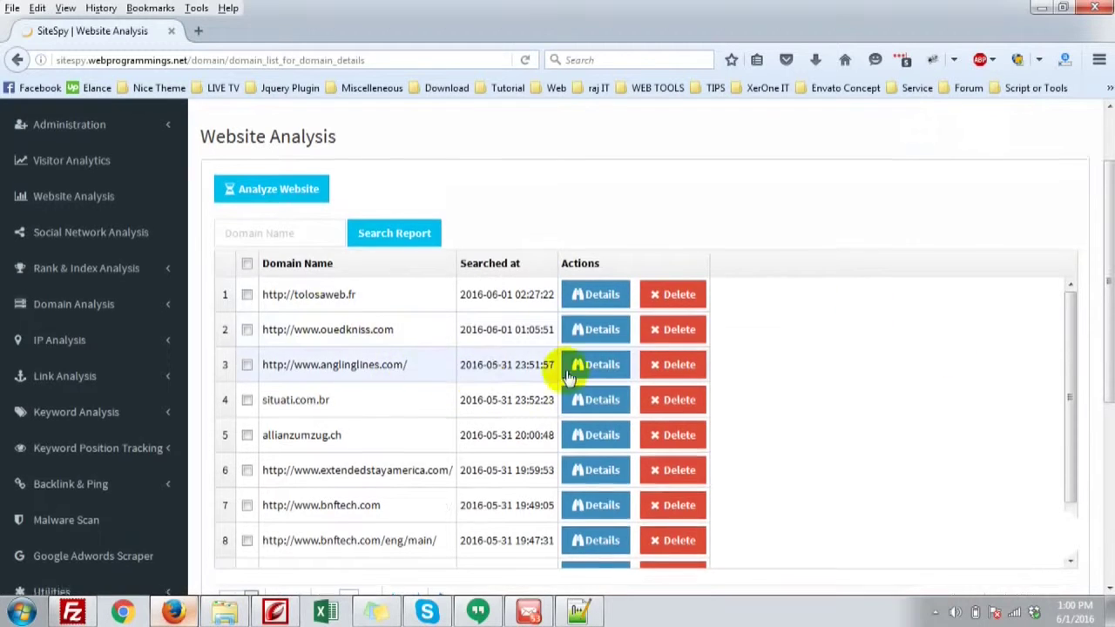
scroll(326, 453, up, 2)
scroll(423, 428, down, 2)
scroll(1085, 363, down, 2)
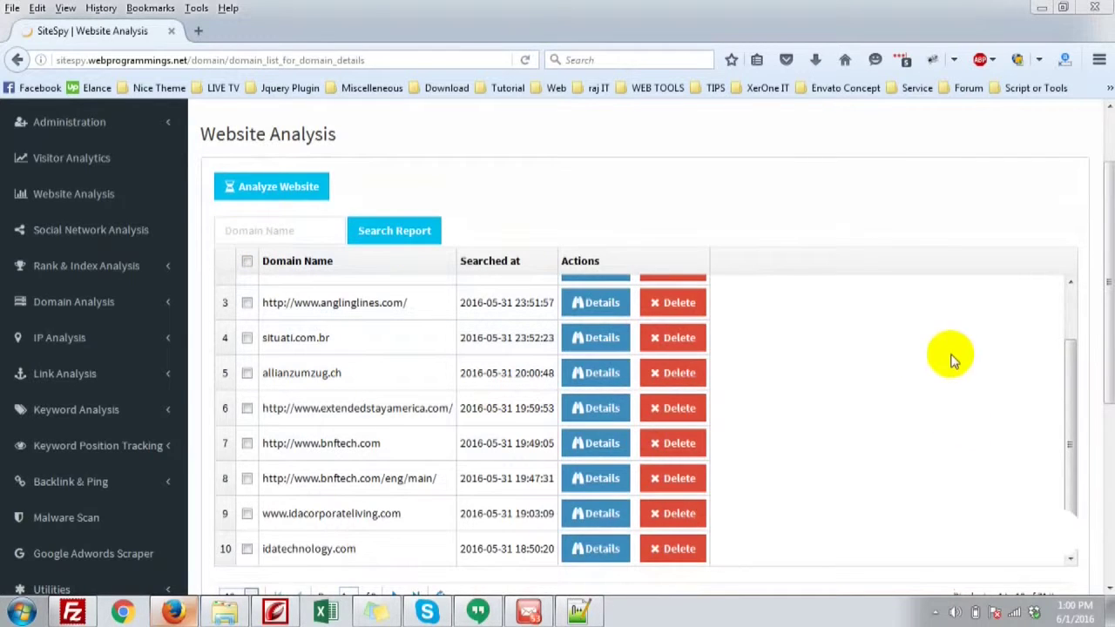
- Start an analysis of codecanyon.net, picking it from the suggestions after typing 'cod'
click(287, 188)
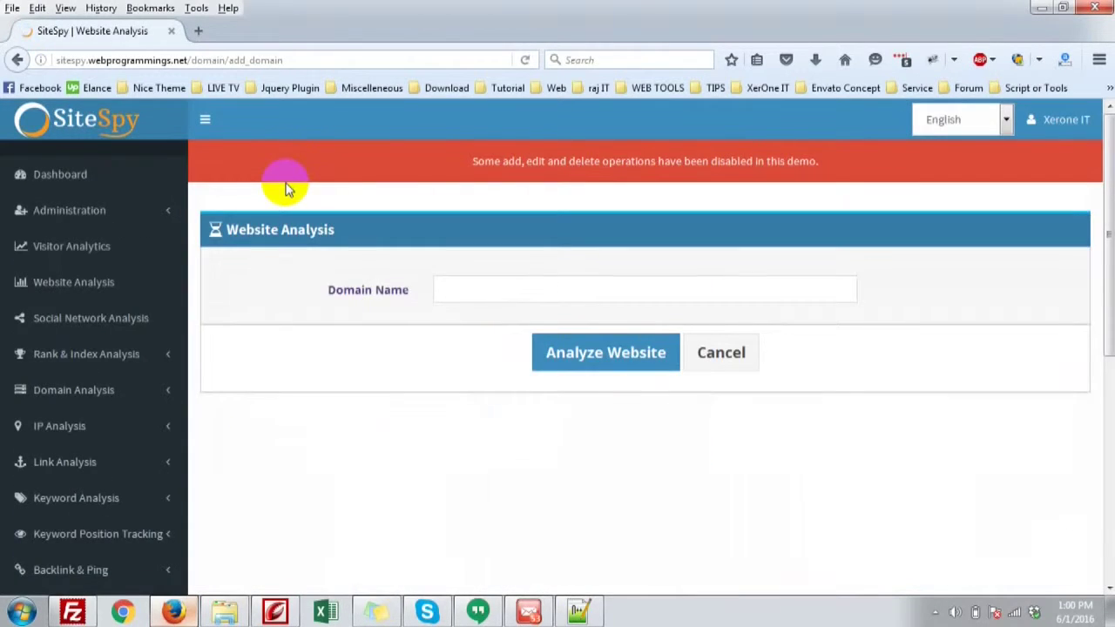
click(461, 300)
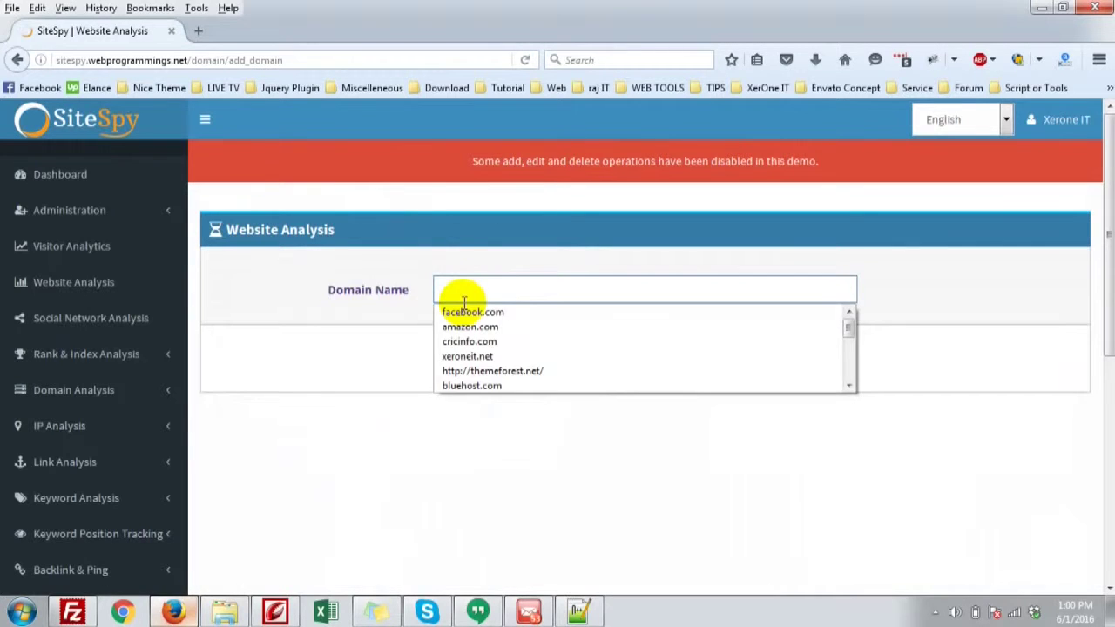
text(cod)
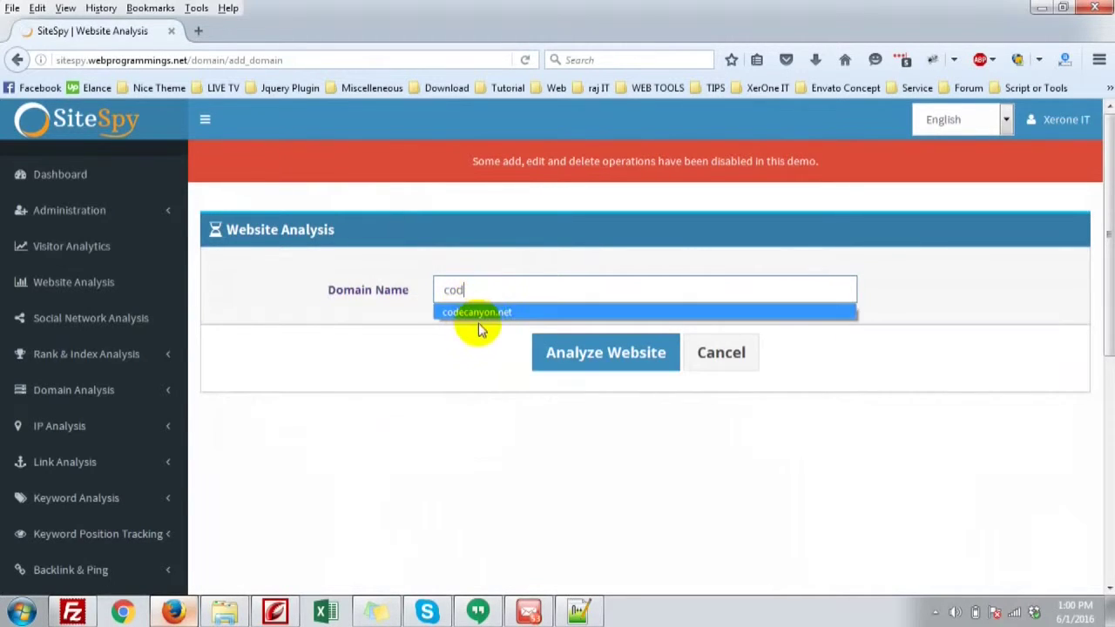
click(483, 315)
click(586, 362)
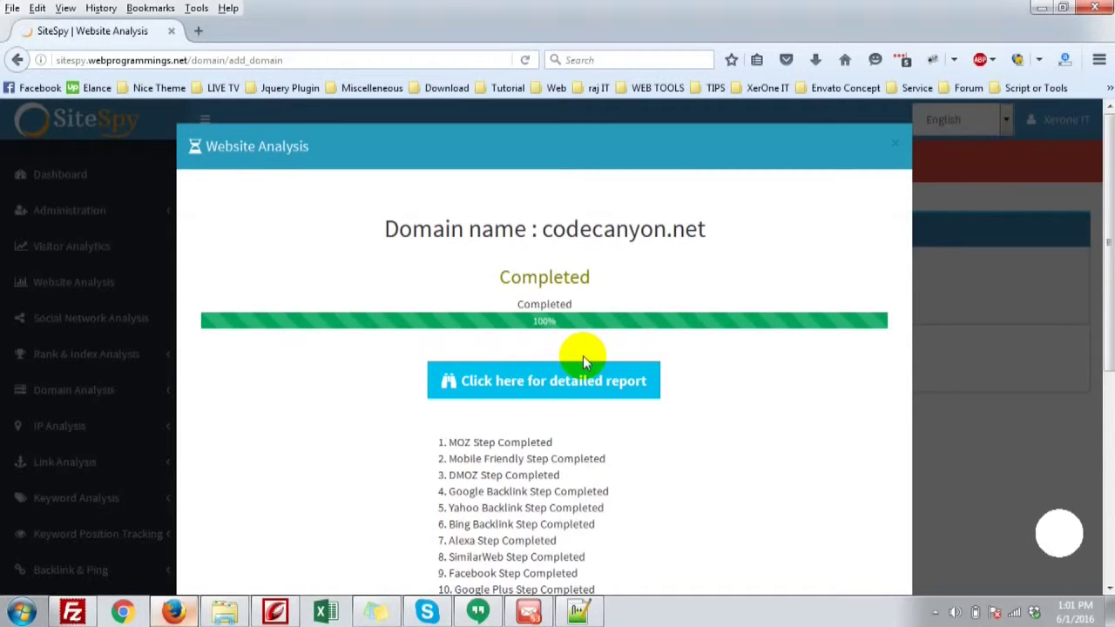
- Wait until the codecanyon.net analysis shows 100% Completed with every step done
scroll(875, 475, down, 1)
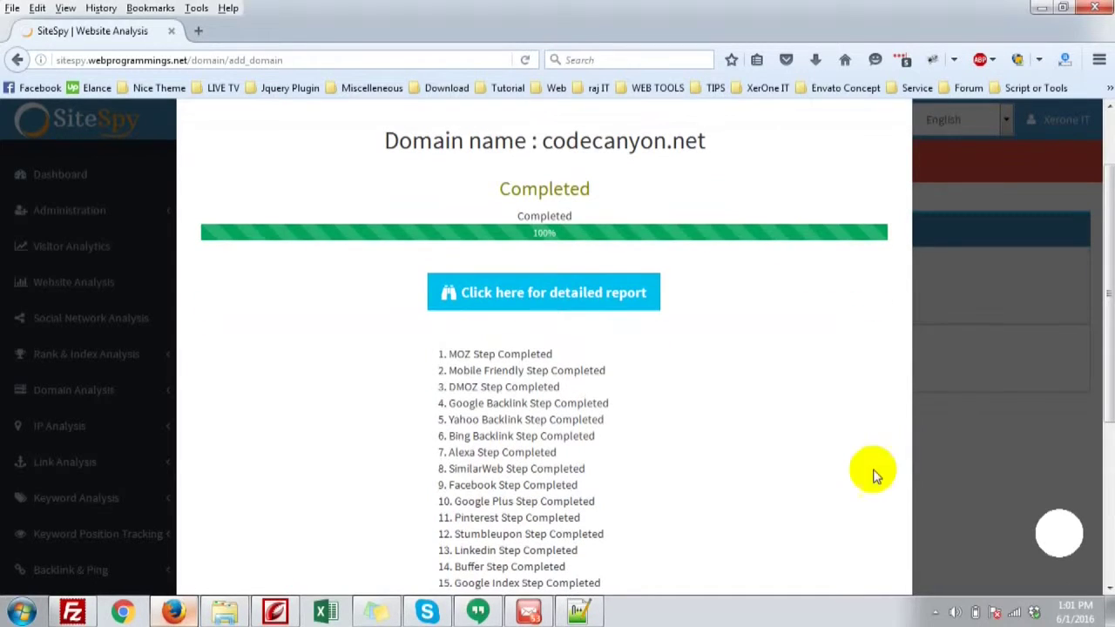
- Open the detailed codecanyon.net report and highlight the domain heading and age of 6 Years 7 Months 6 Days
click(577, 311)
scroll(732, 400, down, 3)
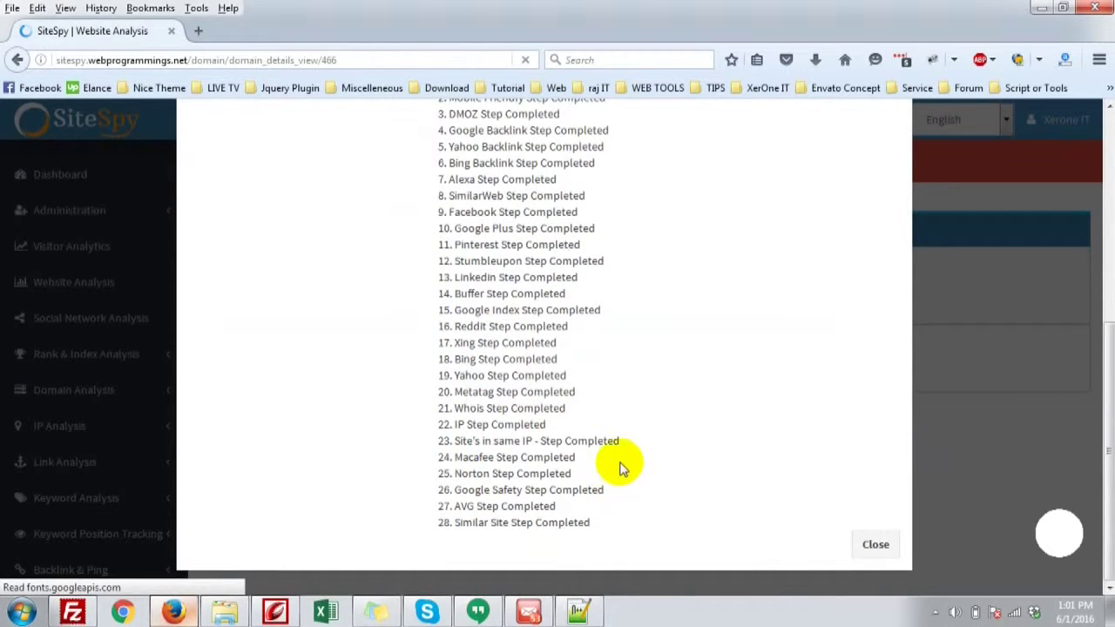
scroll(620, 465, down, 4)
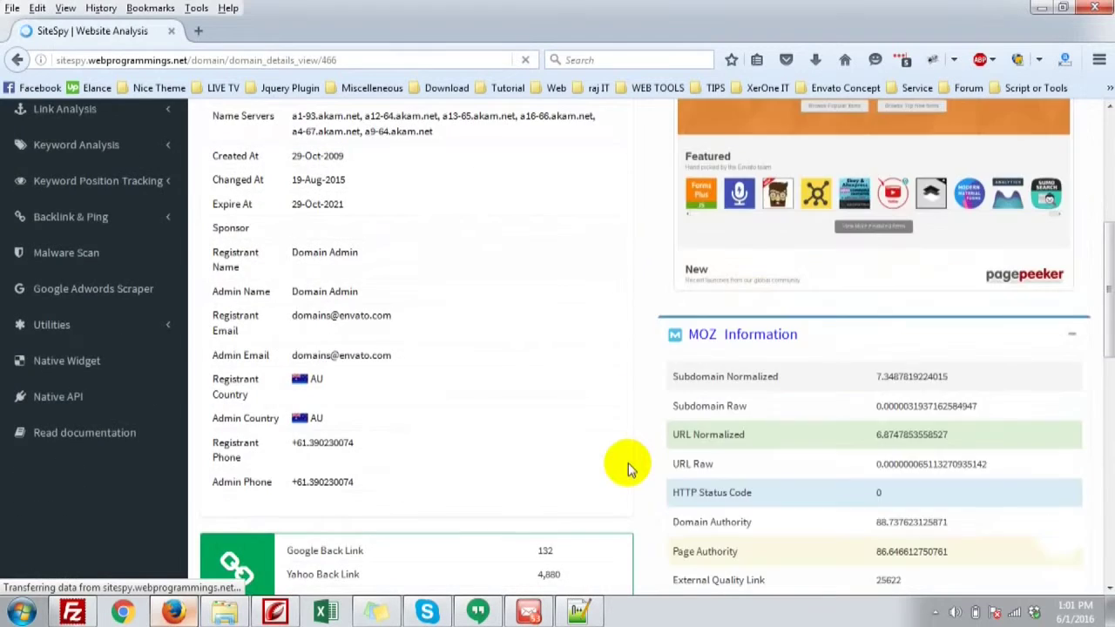
scroll(628, 462, up, 3)
scroll(331, 330, up, 2)
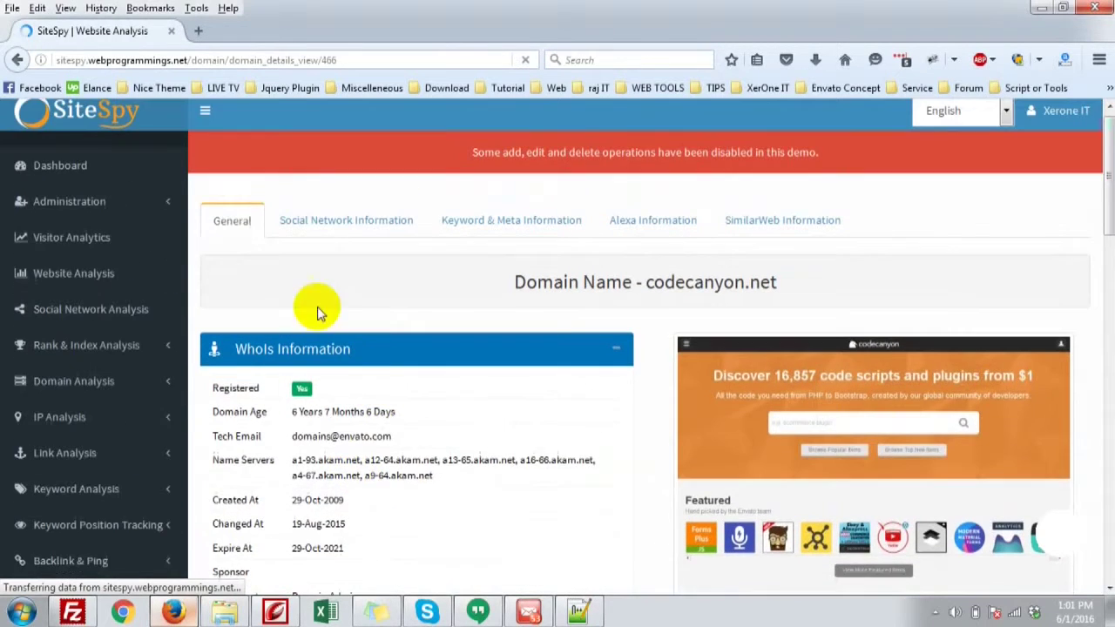
drag(609, 296, 946, 299)
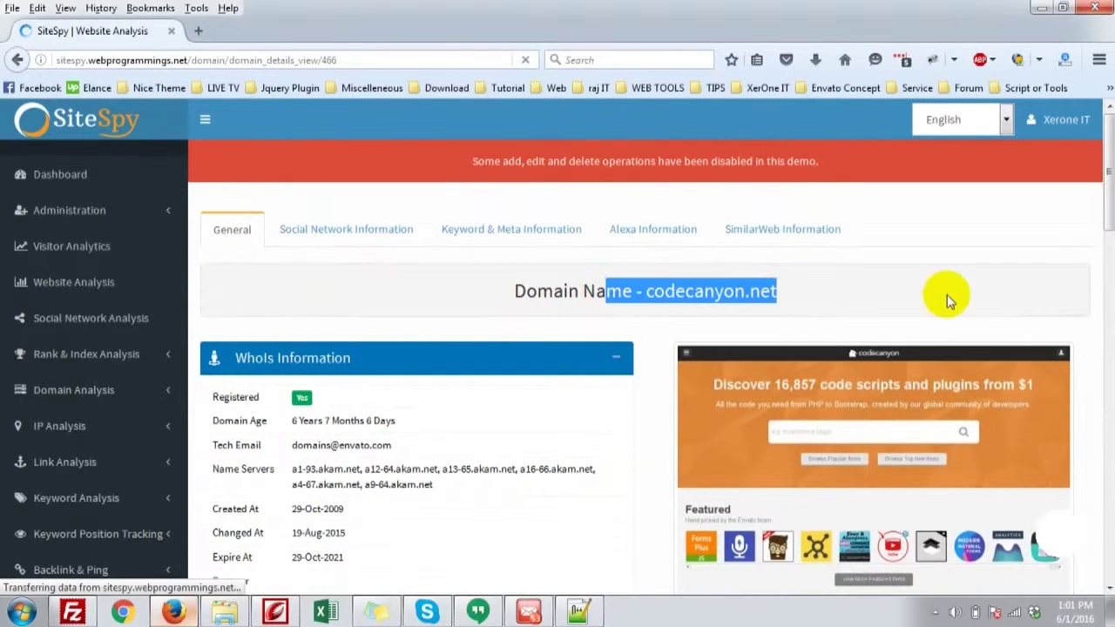
scroll(249, 311, down, 1)
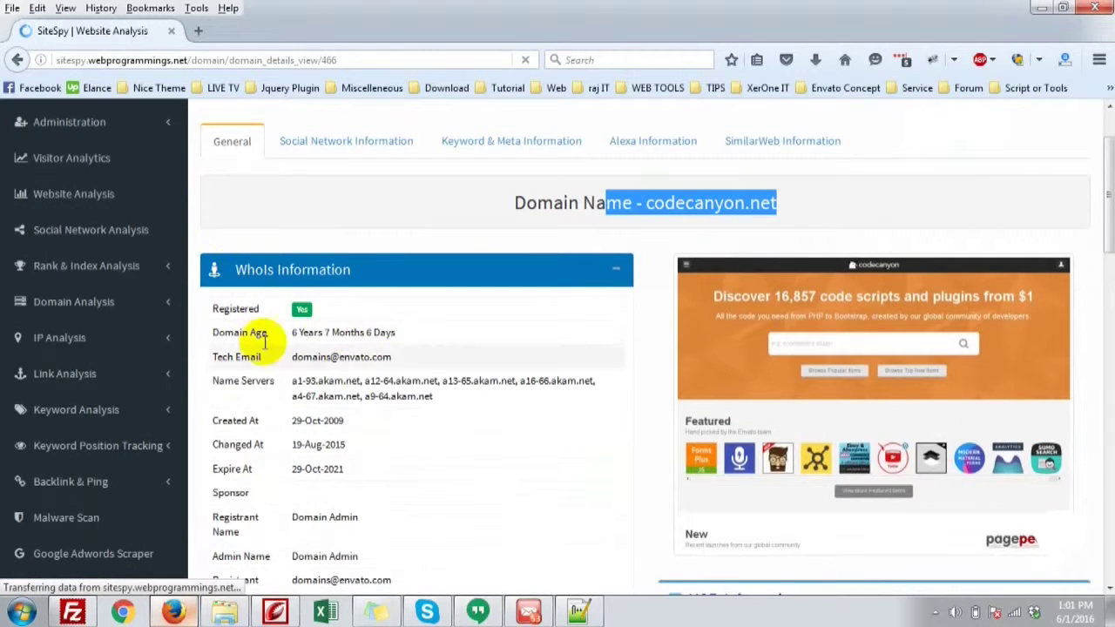
drag(292, 331, 420, 343)
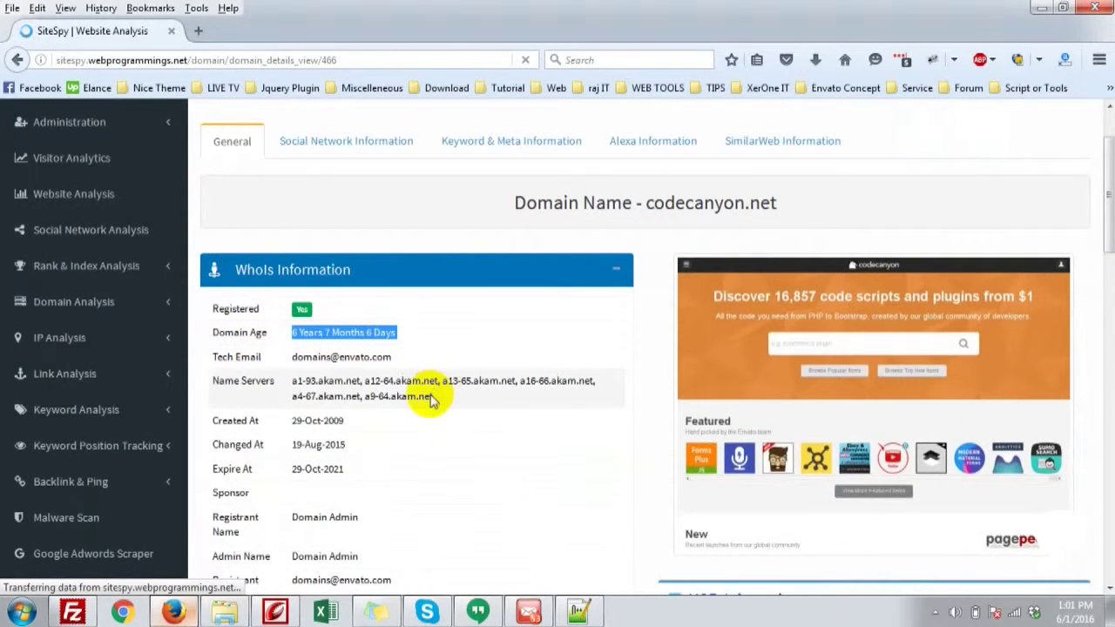
- Highlight the 29-Oct-2021 expiry date, then browse the MOZ, backlink, mobile-friendly and IP sections
scroll(427, 397, down, 1)
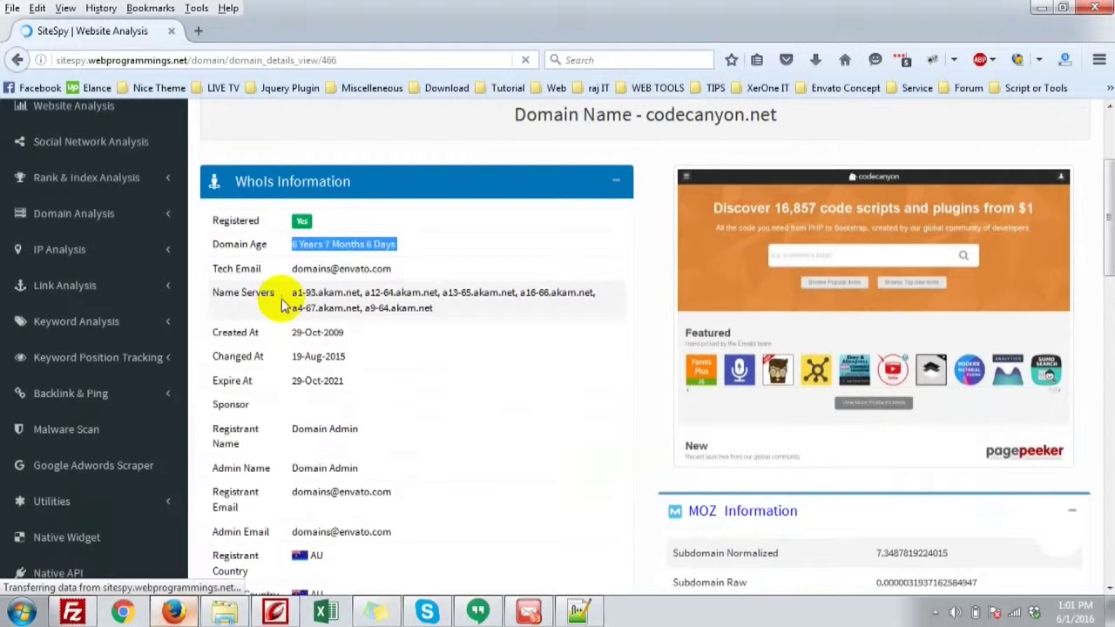
scroll(372, 348, down, 1)
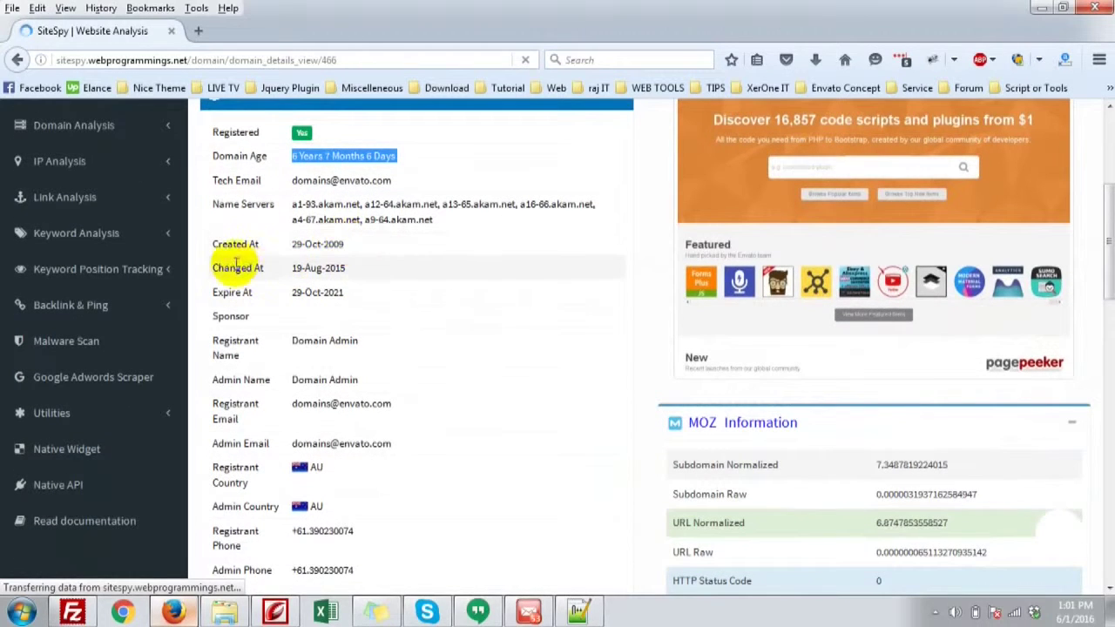
drag(218, 294, 368, 294)
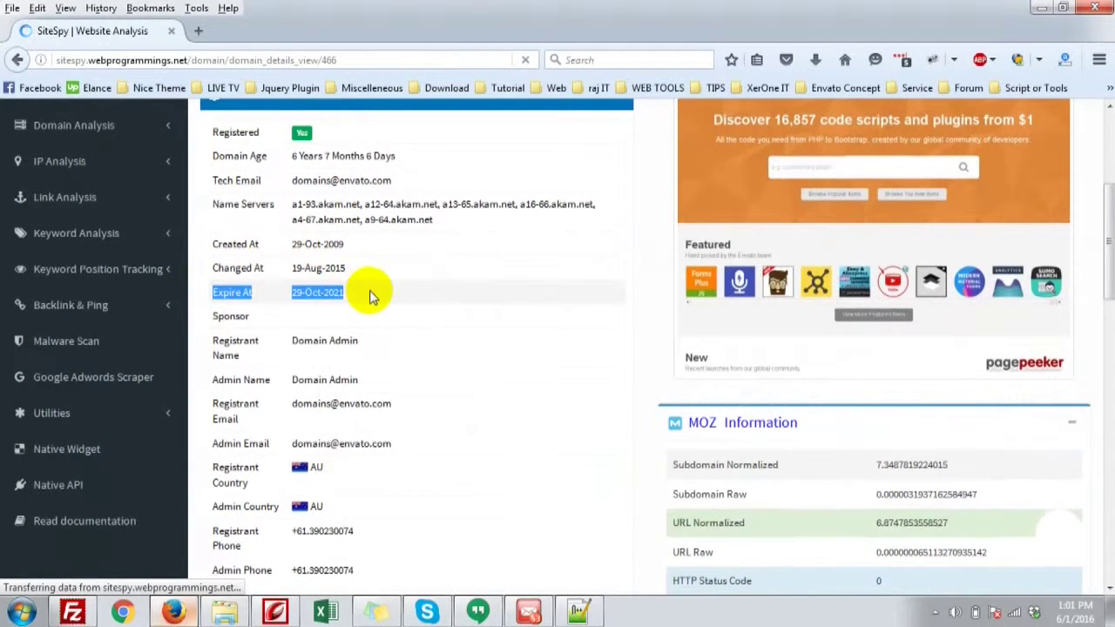
scroll(349, 310, down, 1)
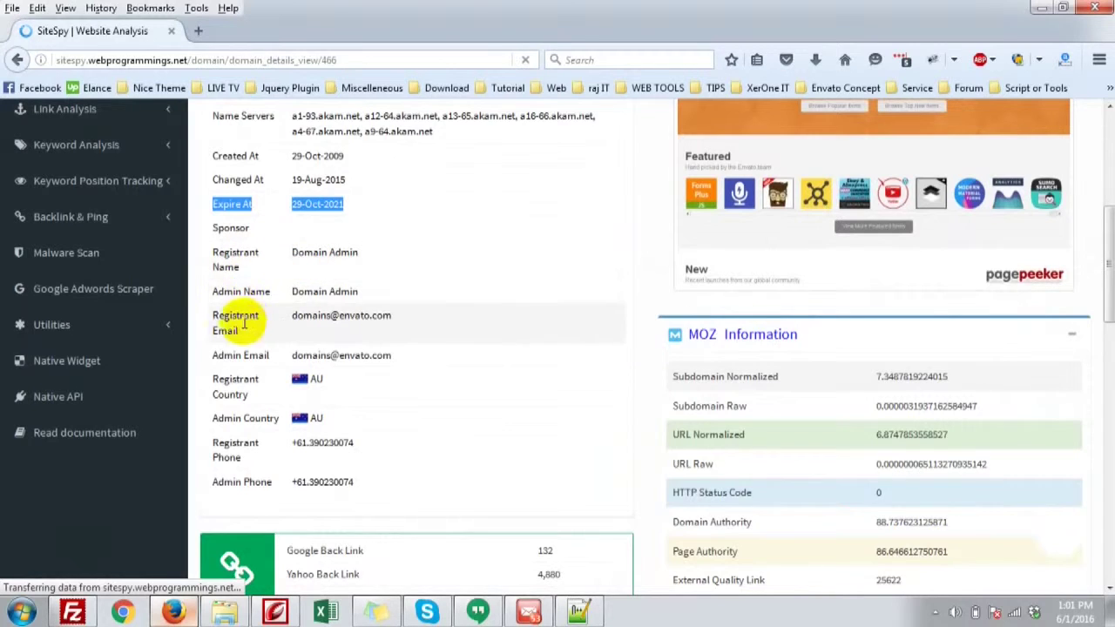
scroll(261, 311, down, 1)
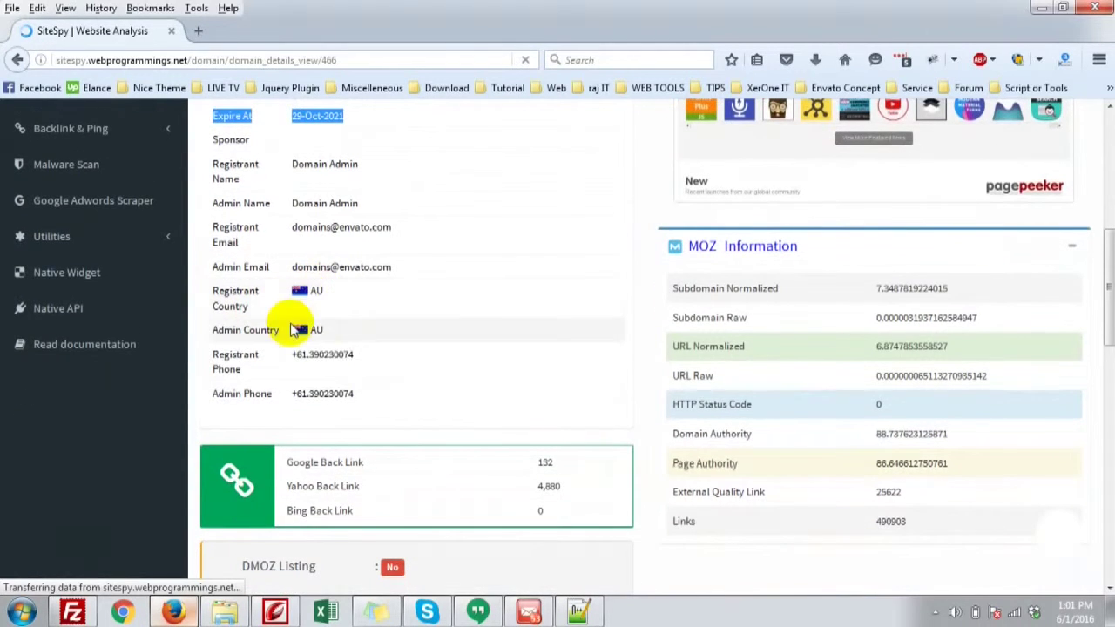
scroll(409, 357, down, 3)
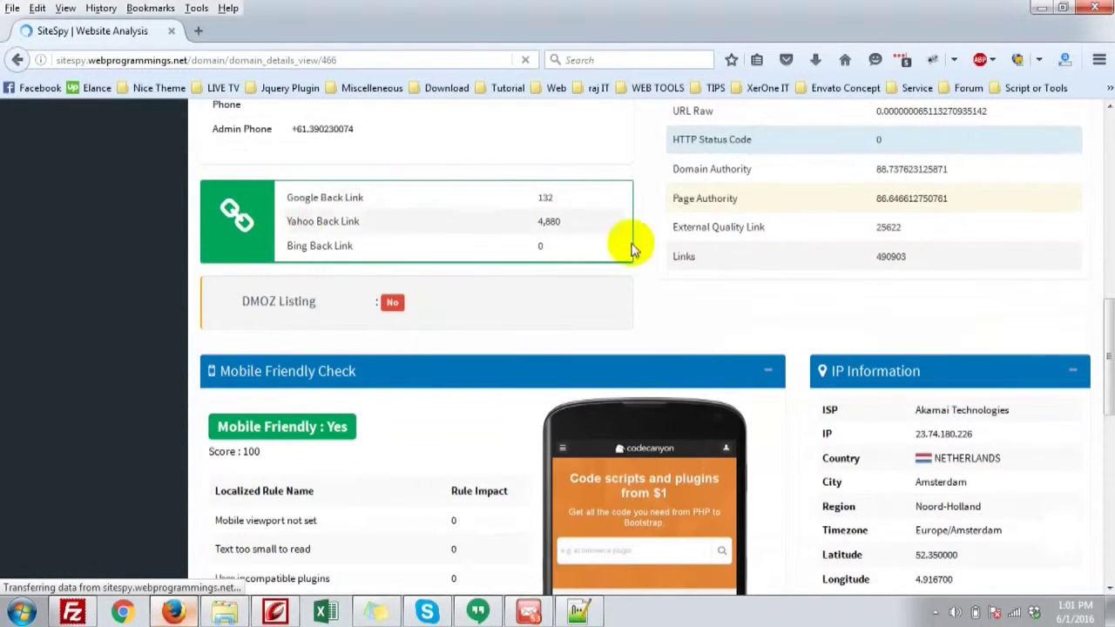
scroll(479, 267, up, 8)
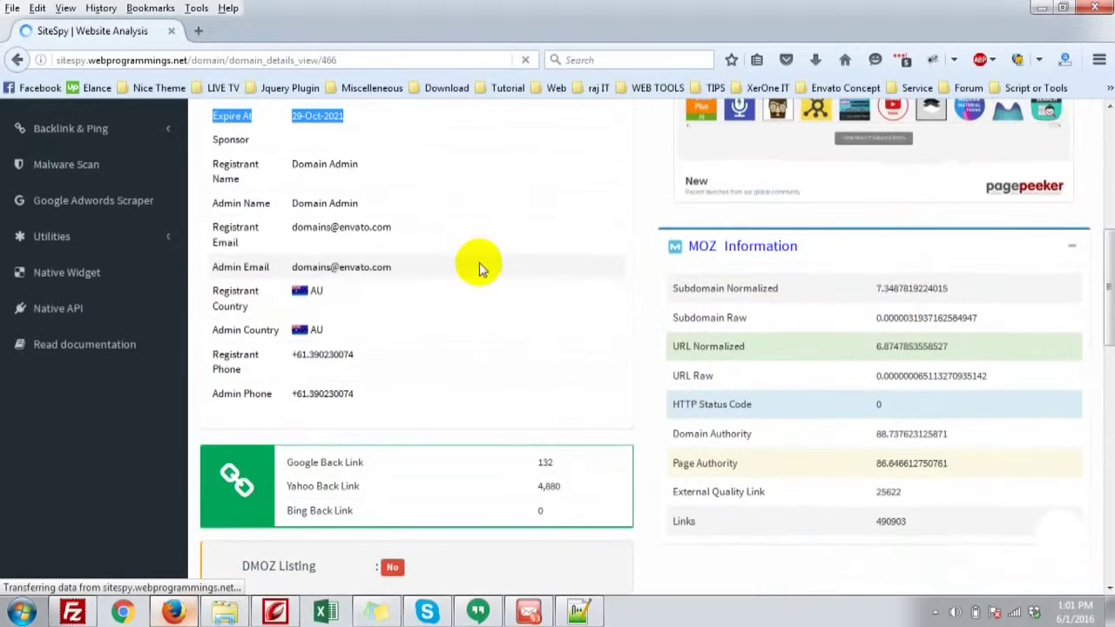
scroll(500, 357, down, 2)
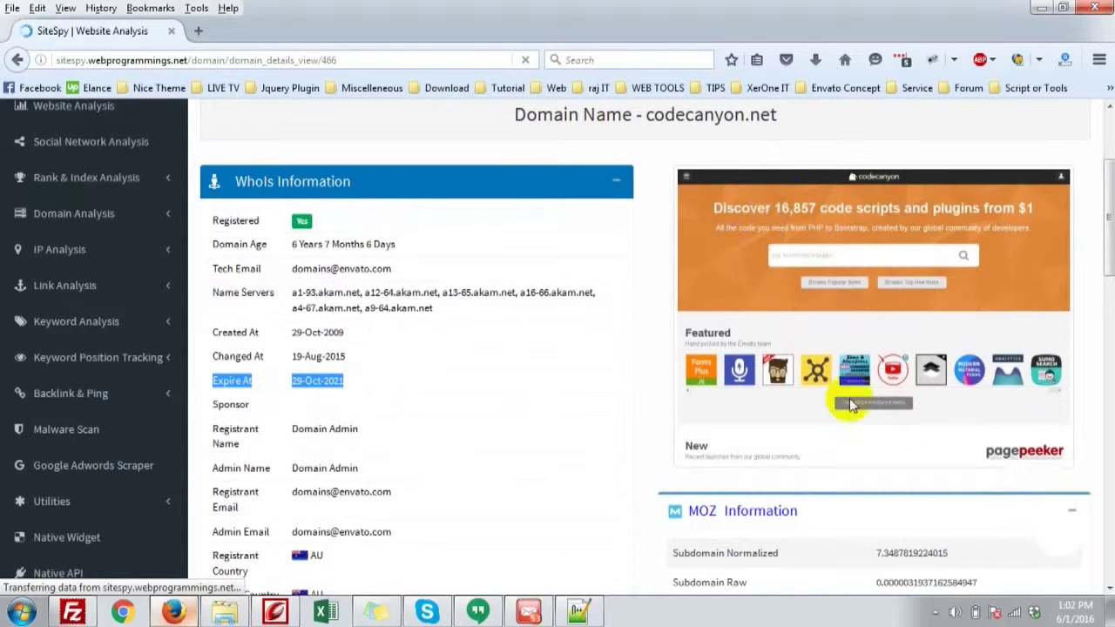
scroll(855, 401, down, 4)
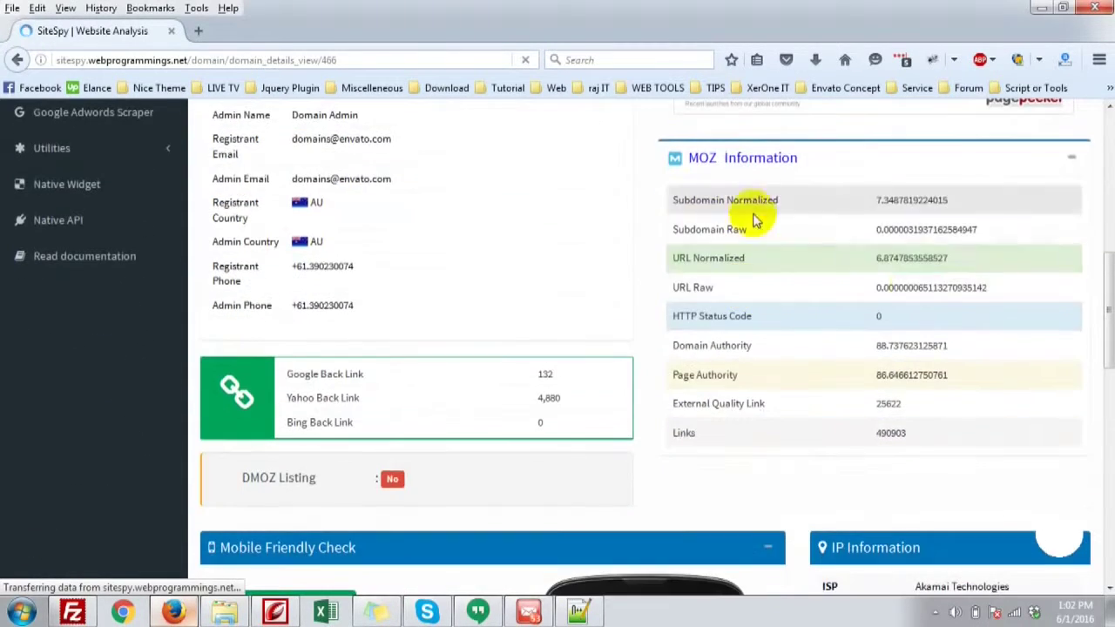
scroll(1007, 356, down, 4)
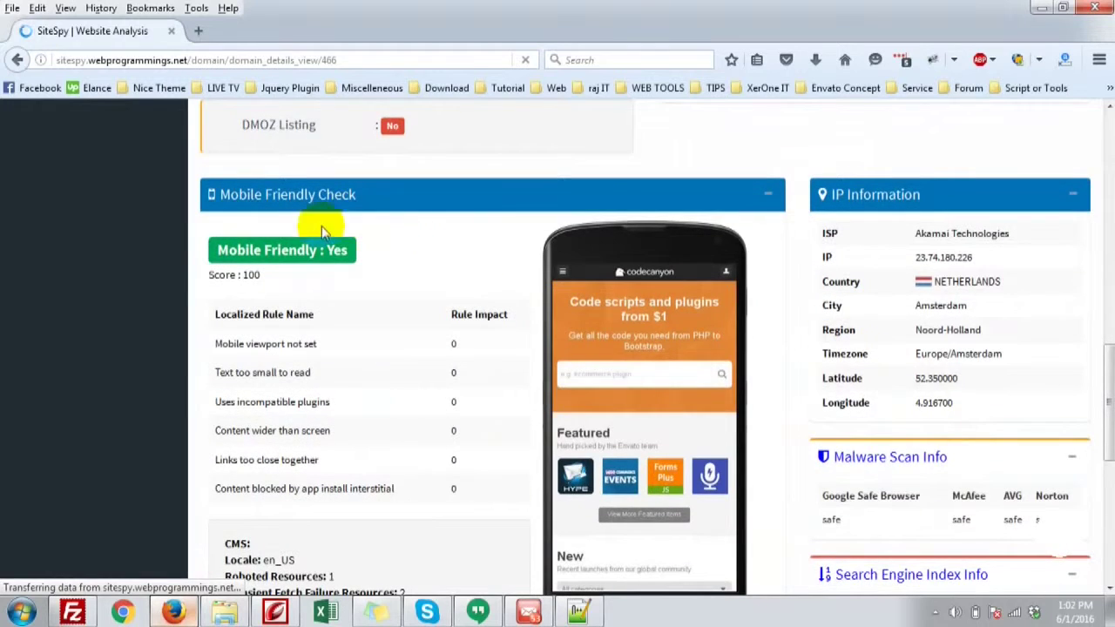
drag(215, 250, 350, 250)
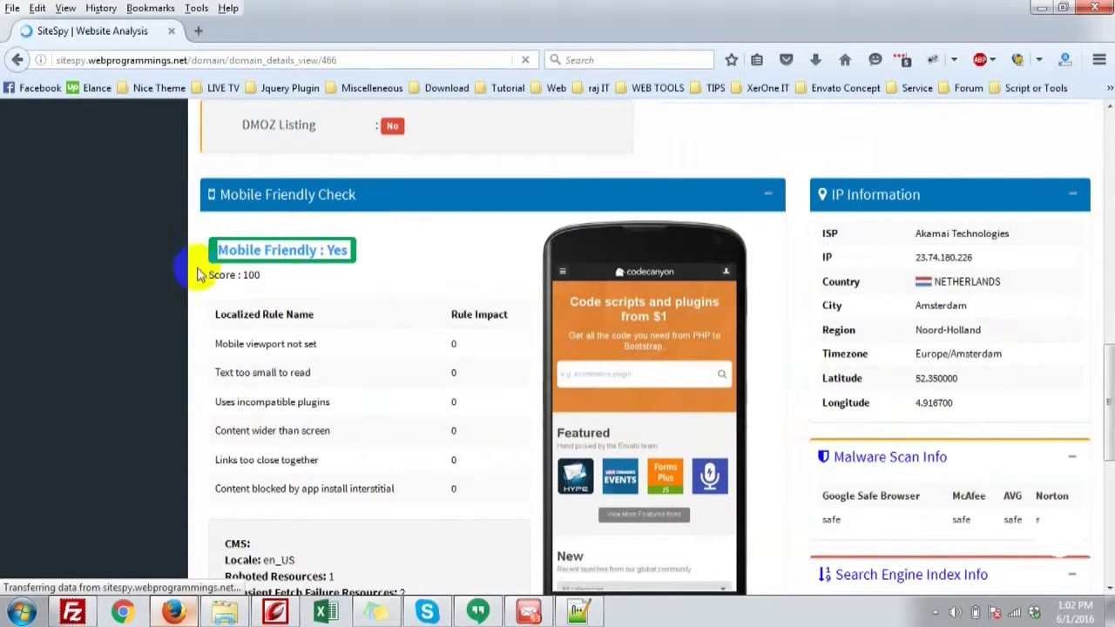
drag(209, 274, 345, 309)
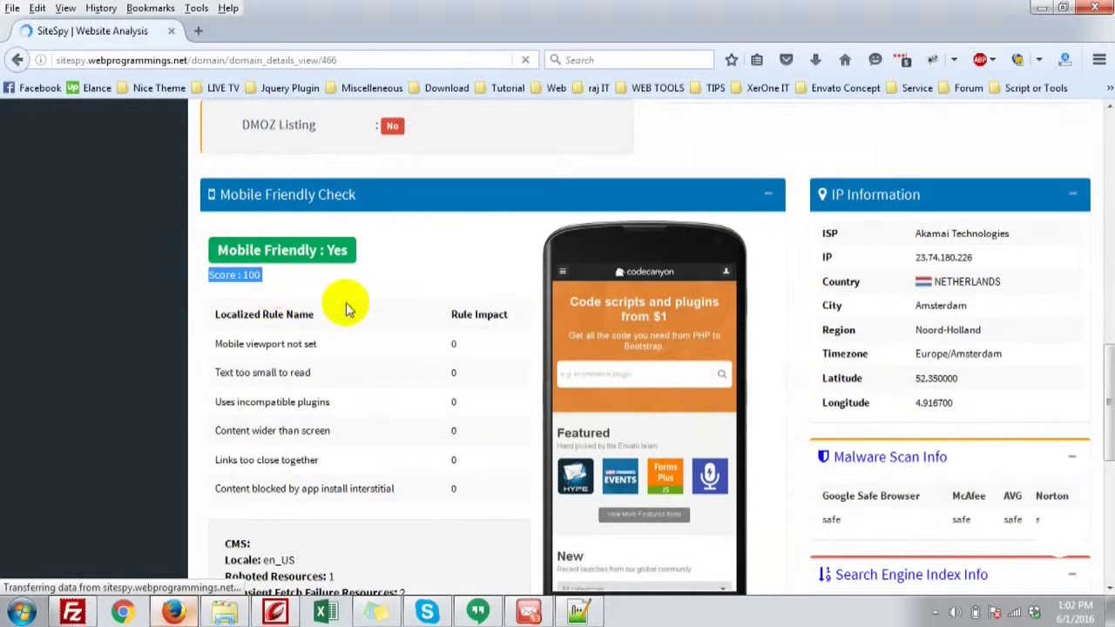
scroll(654, 269, down, 2)
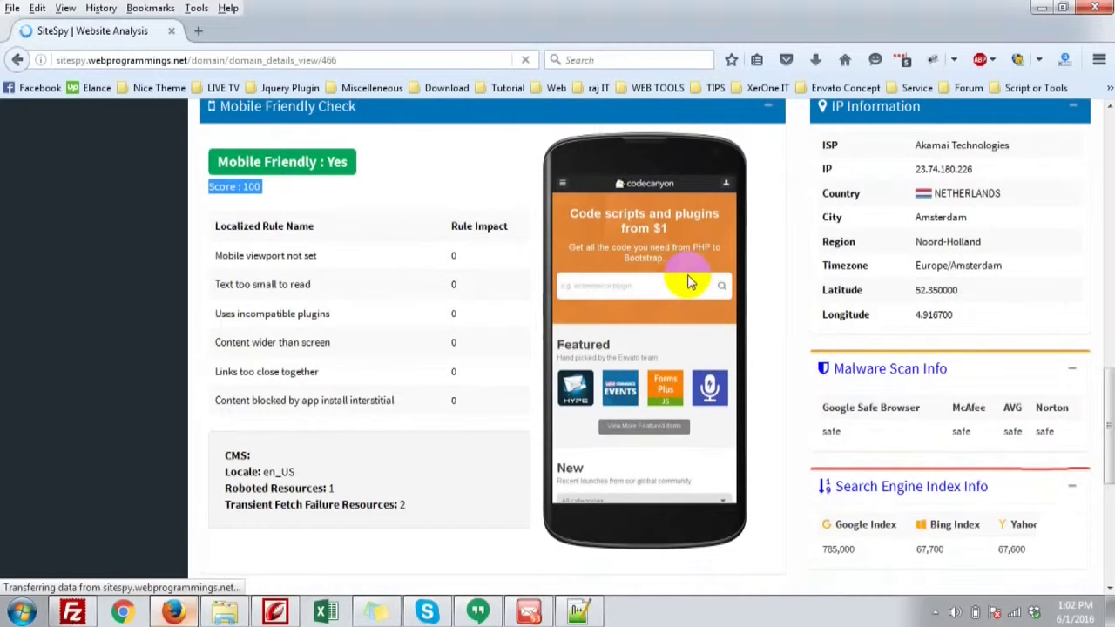
drag(216, 253, 514, 289)
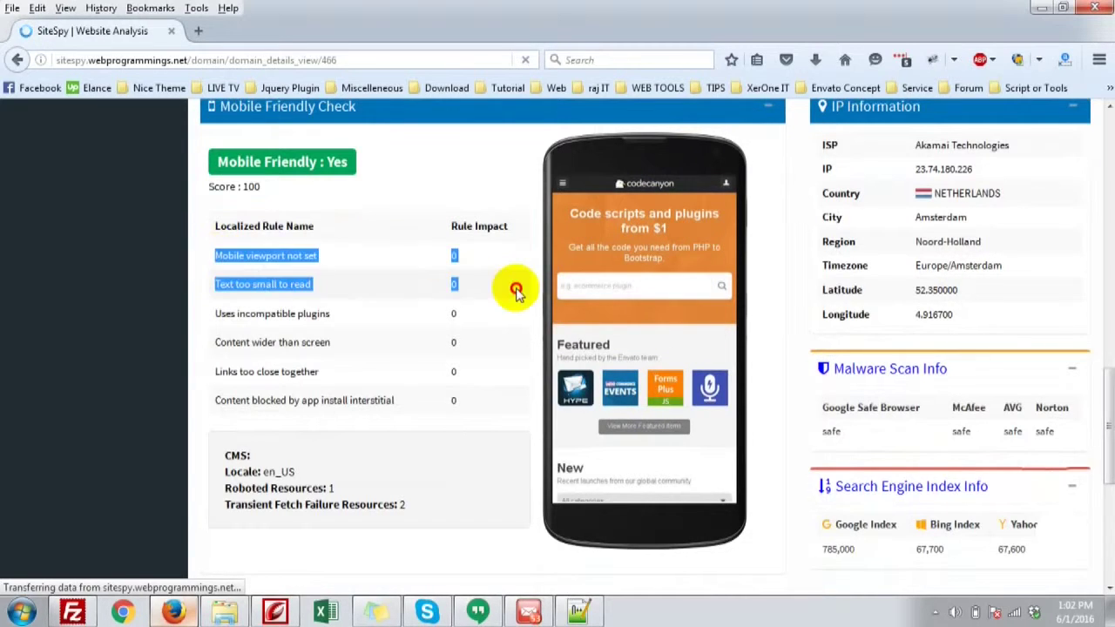
click(466, 319)
drag(217, 284, 349, 296)
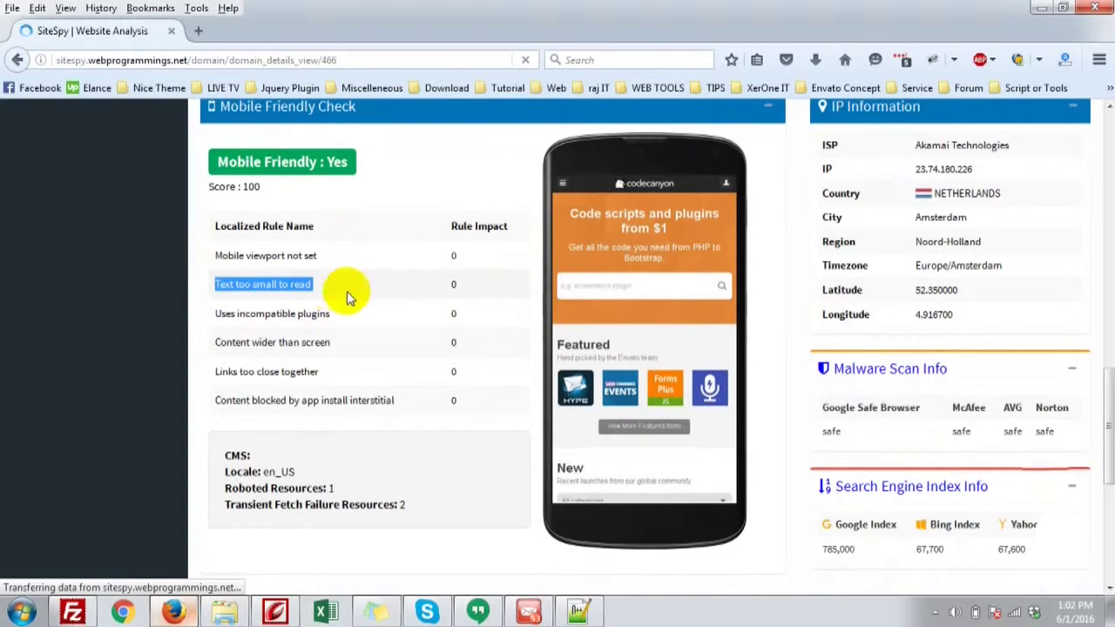
double_click(450, 284)
scroll(356, 438, down, 2)
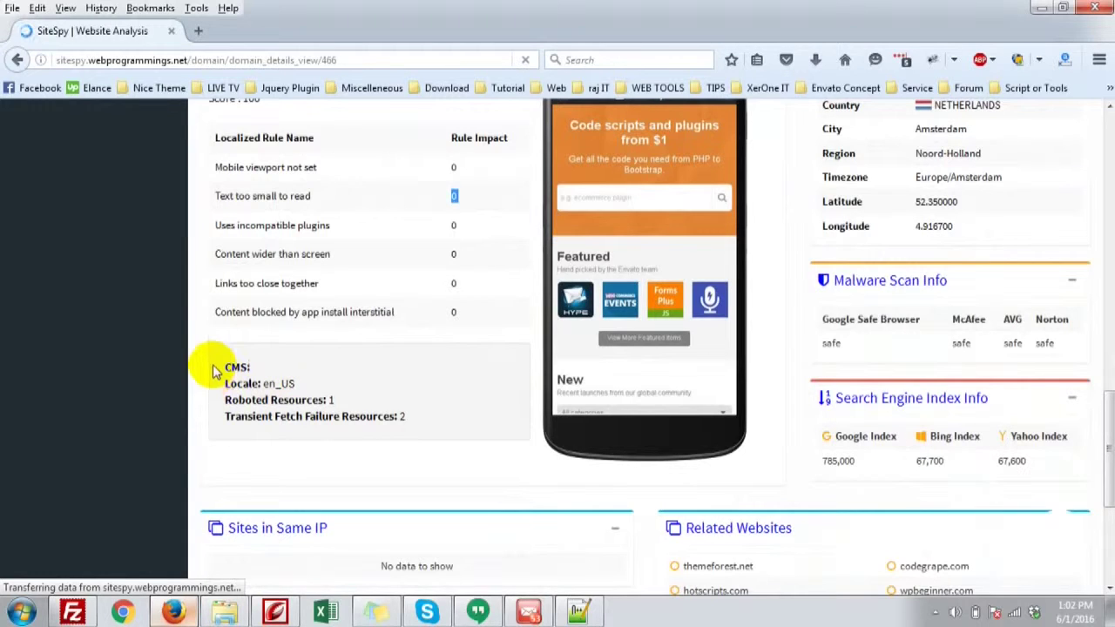
drag(225, 366, 269, 373)
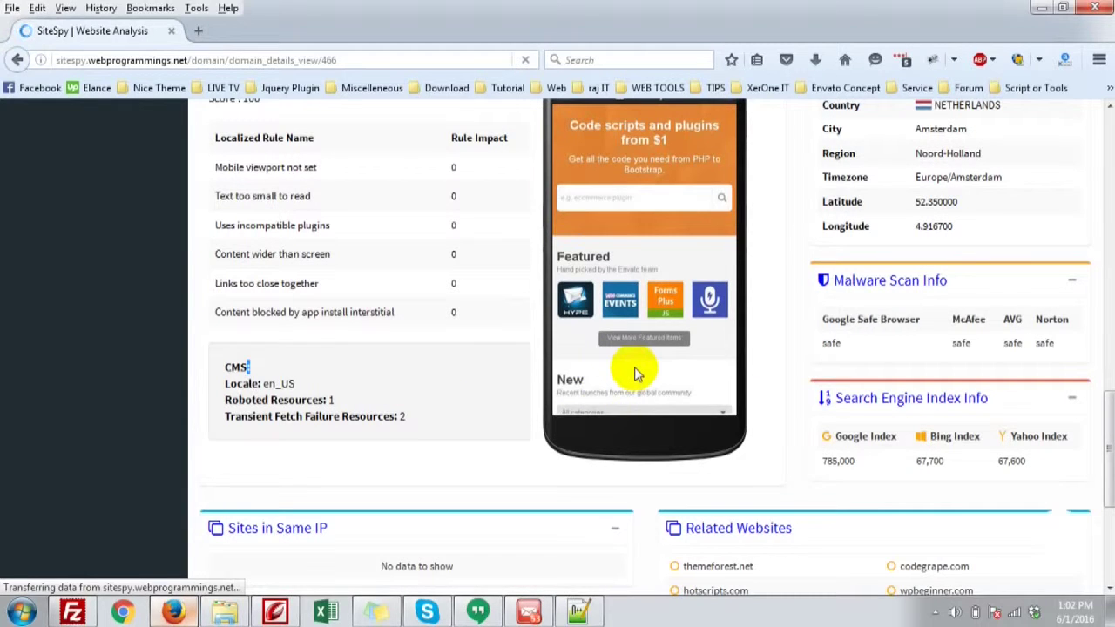
scroll(821, 361, up, 2)
scroll(828, 372, down, 1)
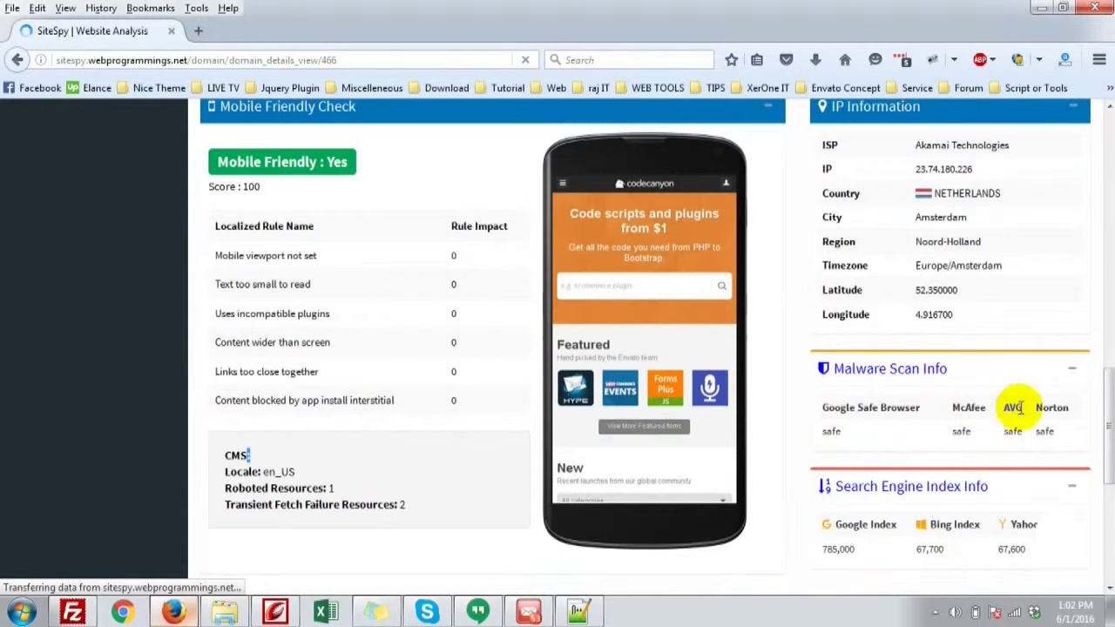
scroll(1020, 477, down, 3)
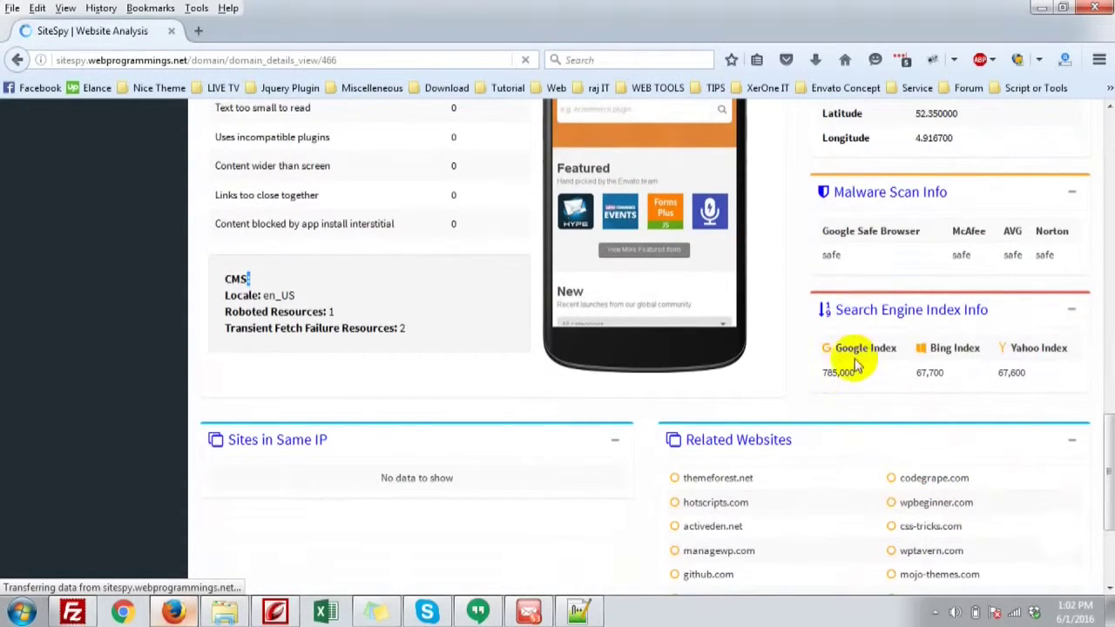
drag(840, 310, 990, 318)
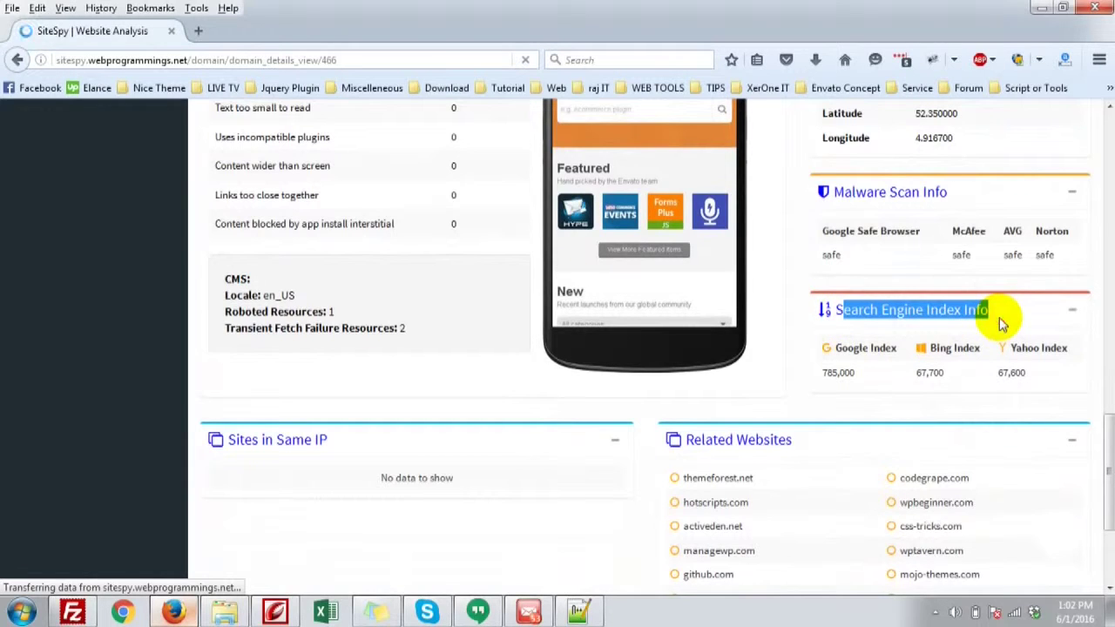
drag(819, 372, 857, 376)
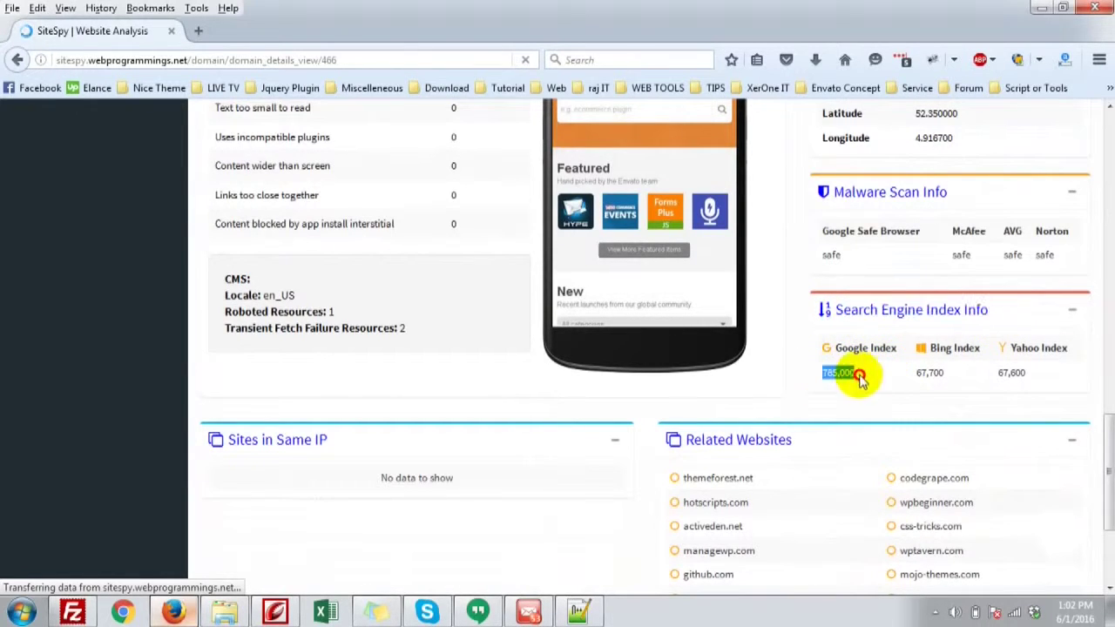
scroll(975, 423, down, 2)
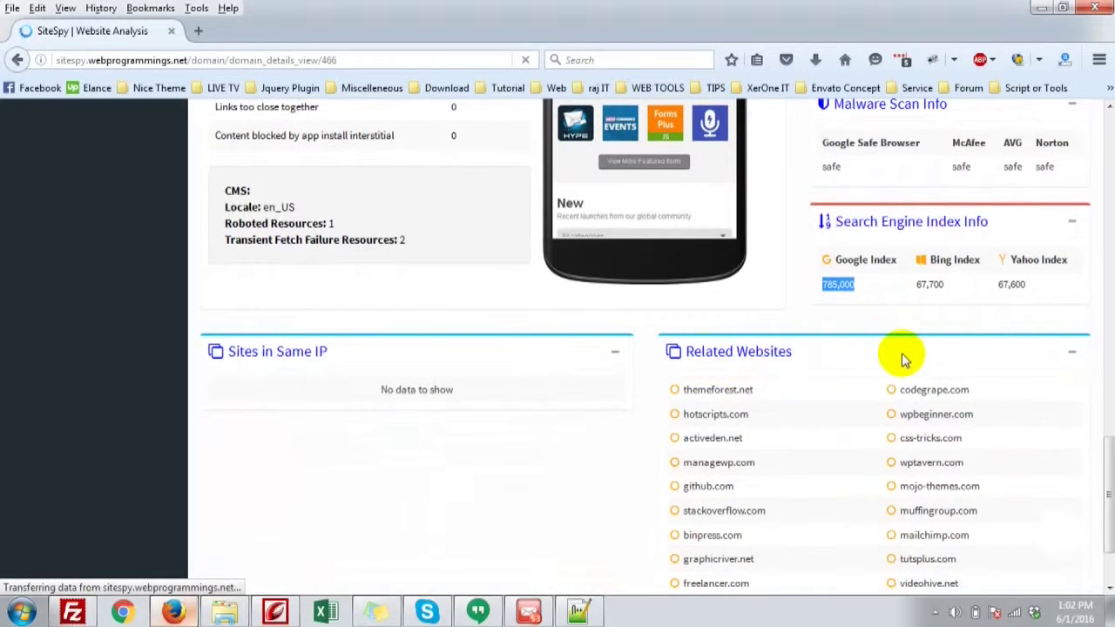
scroll(879, 370, down, 2)
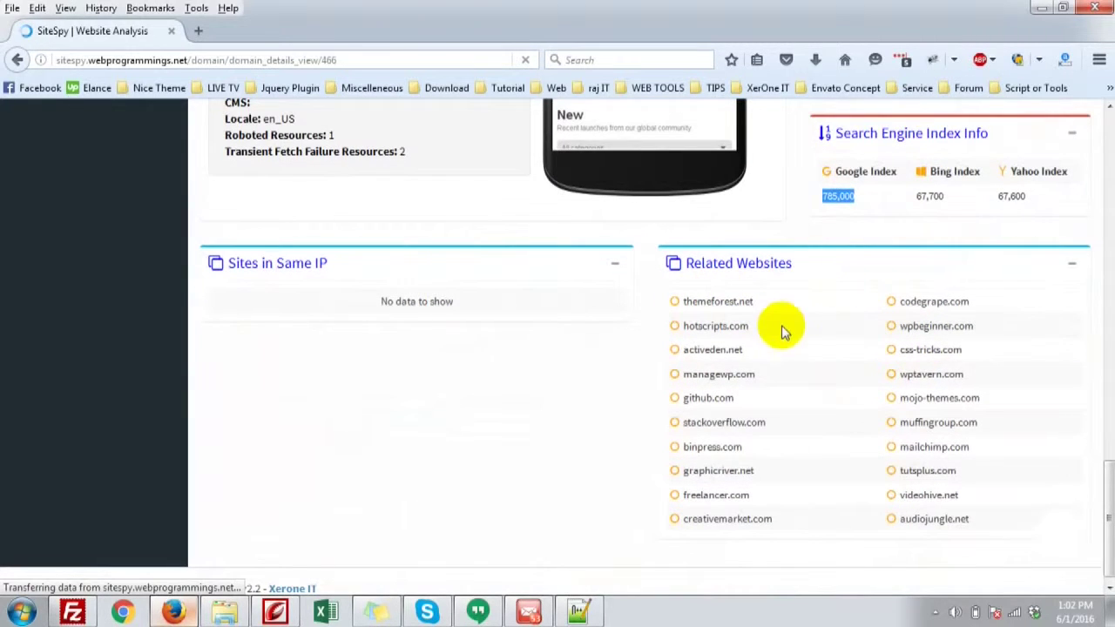
drag(684, 301, 767, 306)
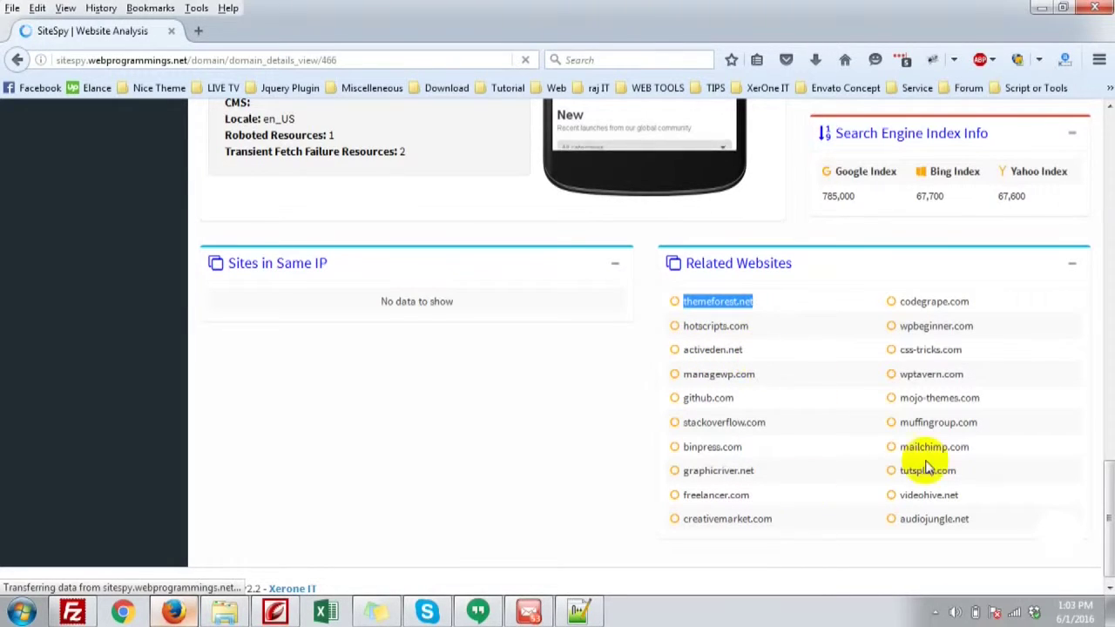
click(340, 268)
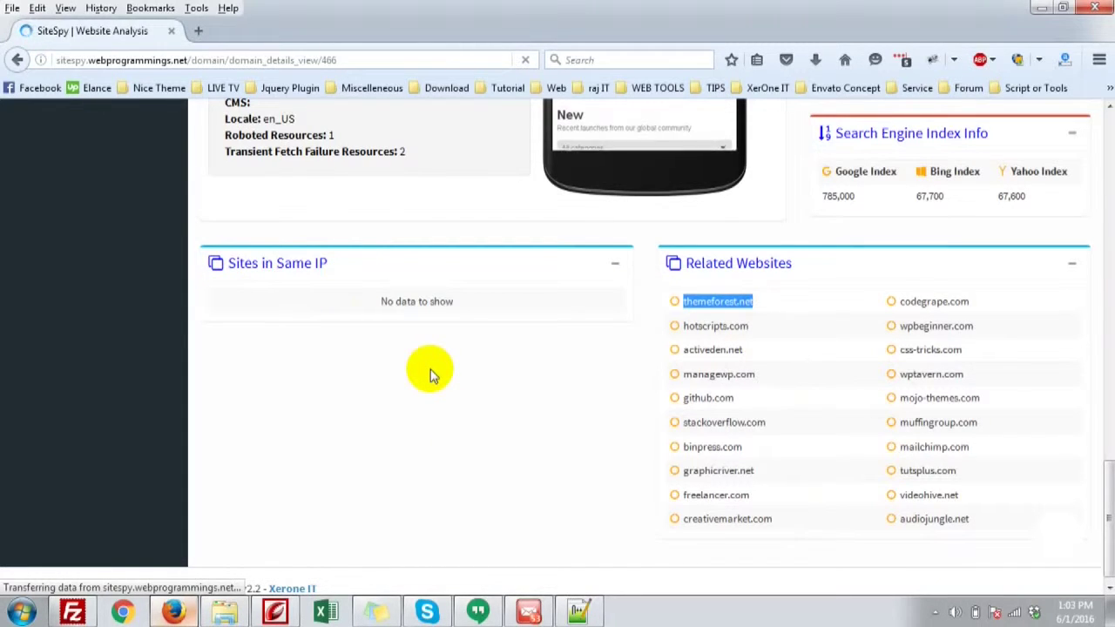
scroll(430, 374, up, 15)
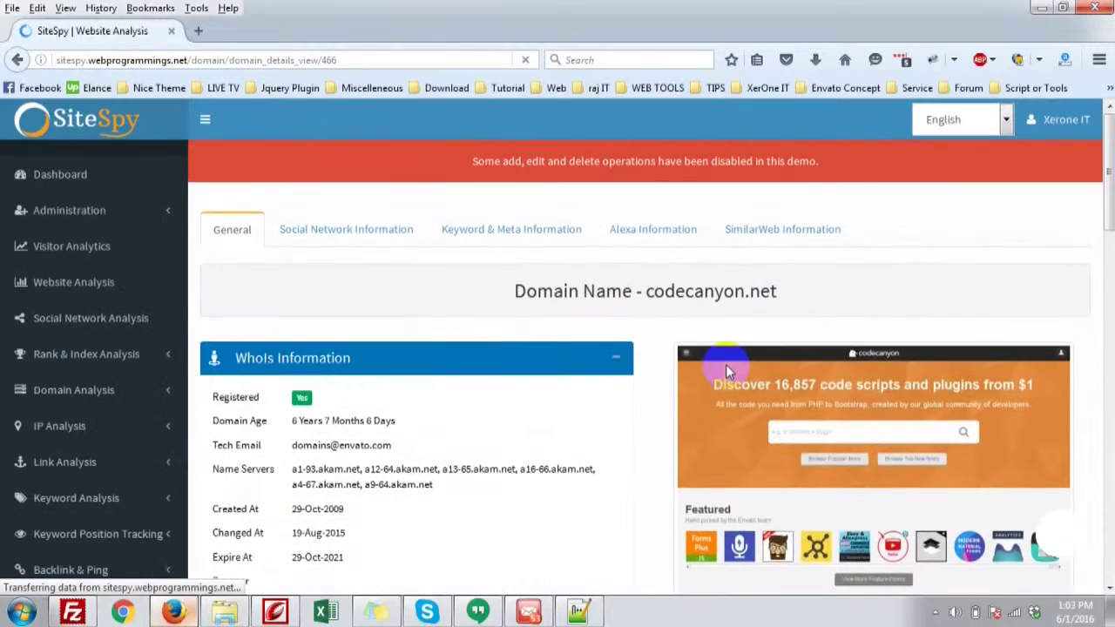
- Show the Social Network Information tab and browse the Facebook, Stumbleupon and Reddit share cards
click(316, 228)
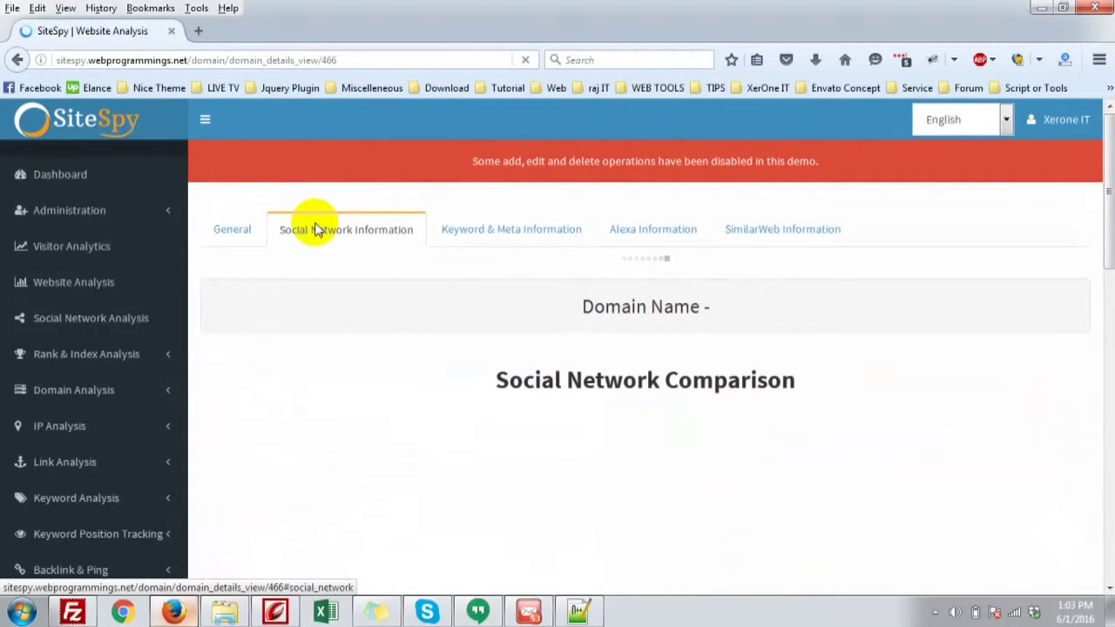
scroll(654, 357, down, 2)
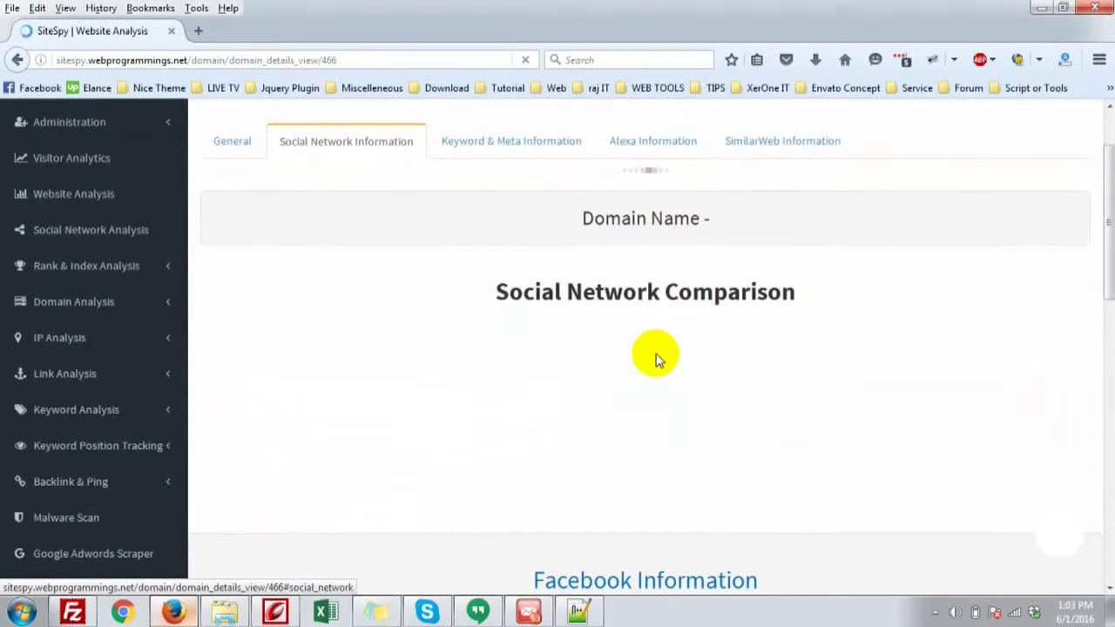
scroll(655, 357, down, 4)
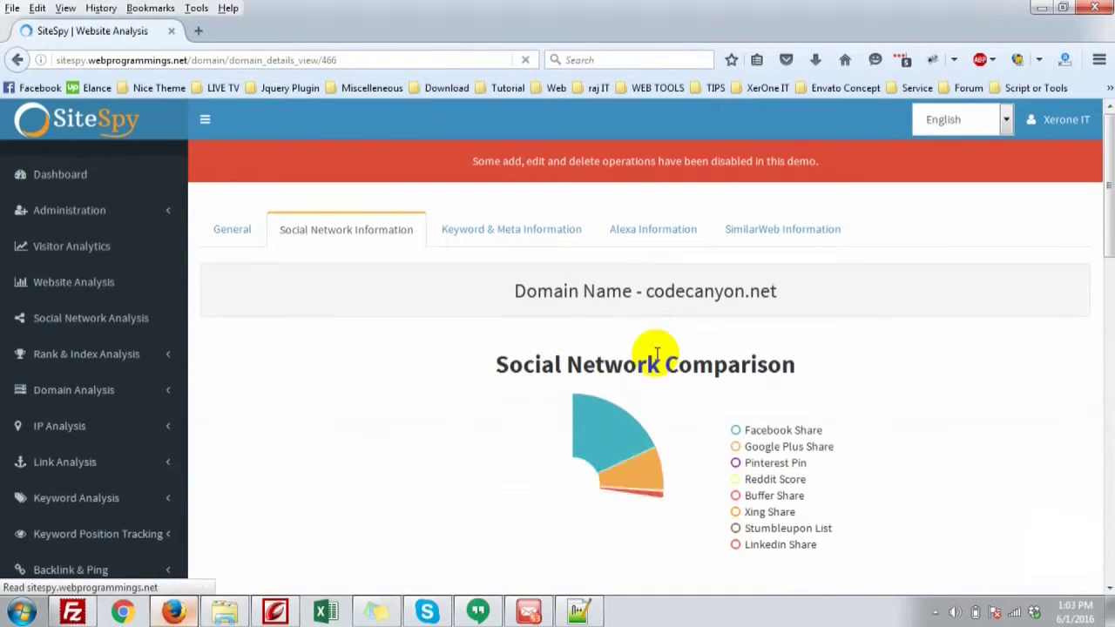
scroll(645, 353, down, 6)
scroll(530, 241, up, 3)
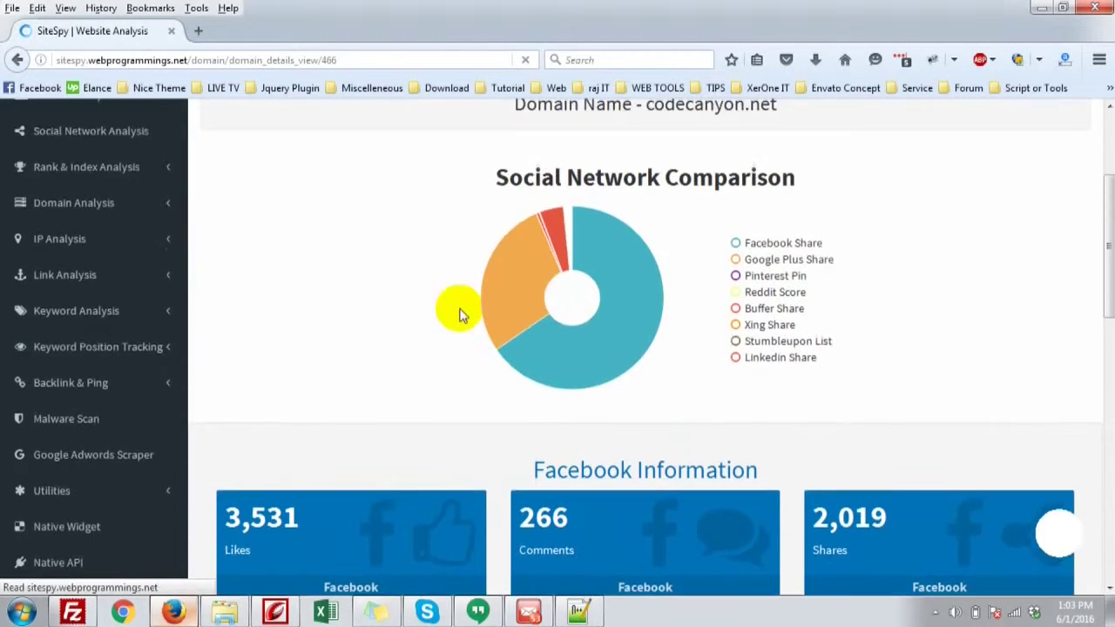
scroll(386, 406, down, 3)
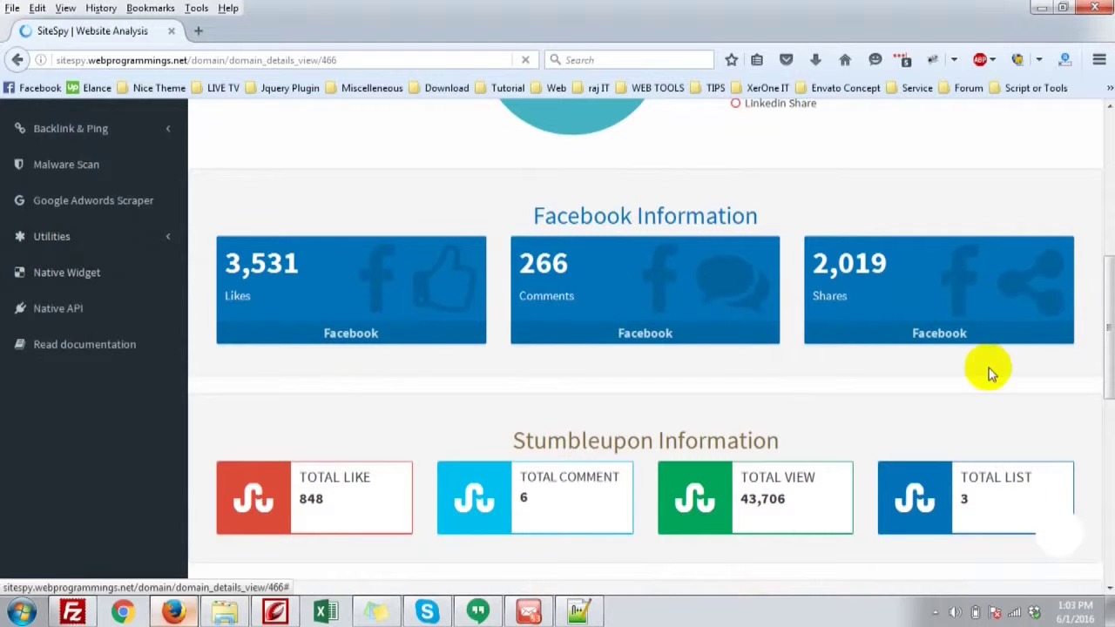
scroll(460, 349, down, 3)
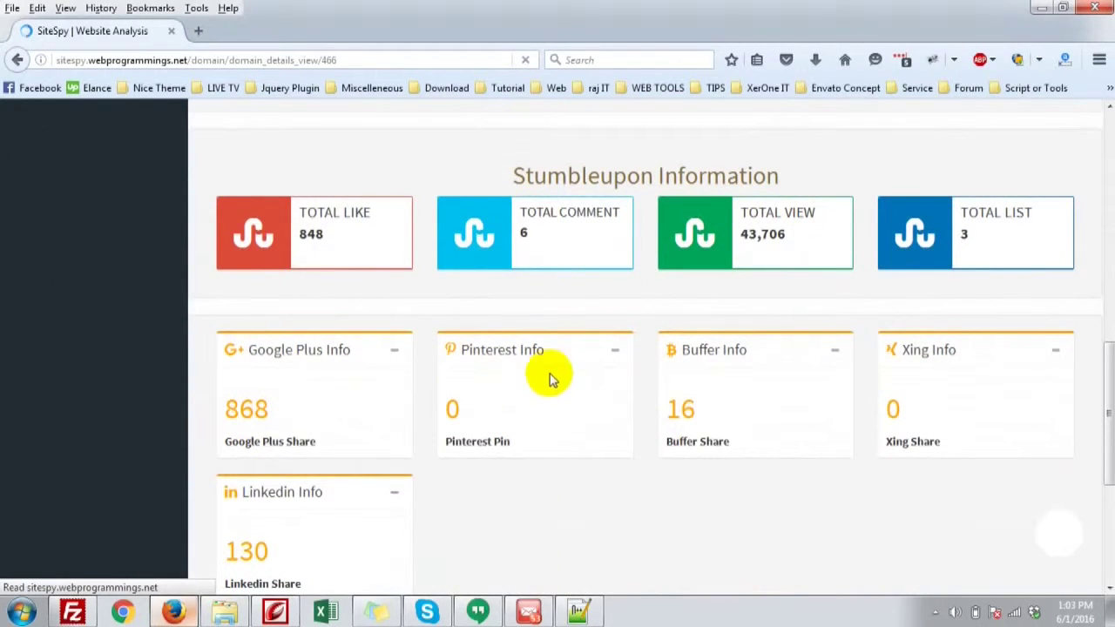
scroll(296, 433, down, 2)
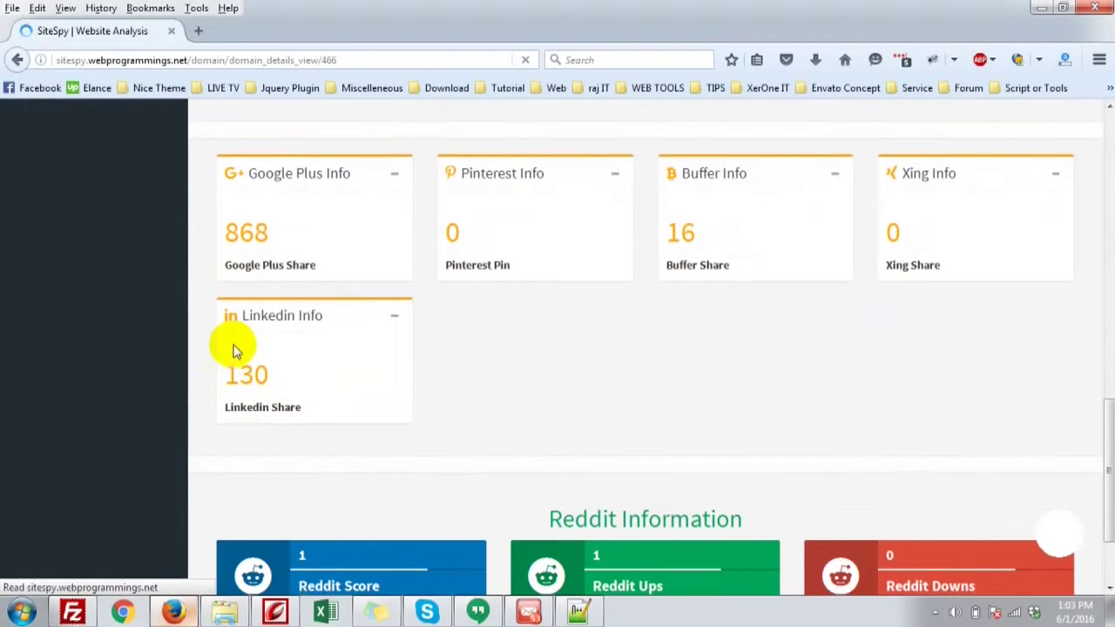
scroll(709, 413, down, 2)
scroll(710, 413, up, 10)
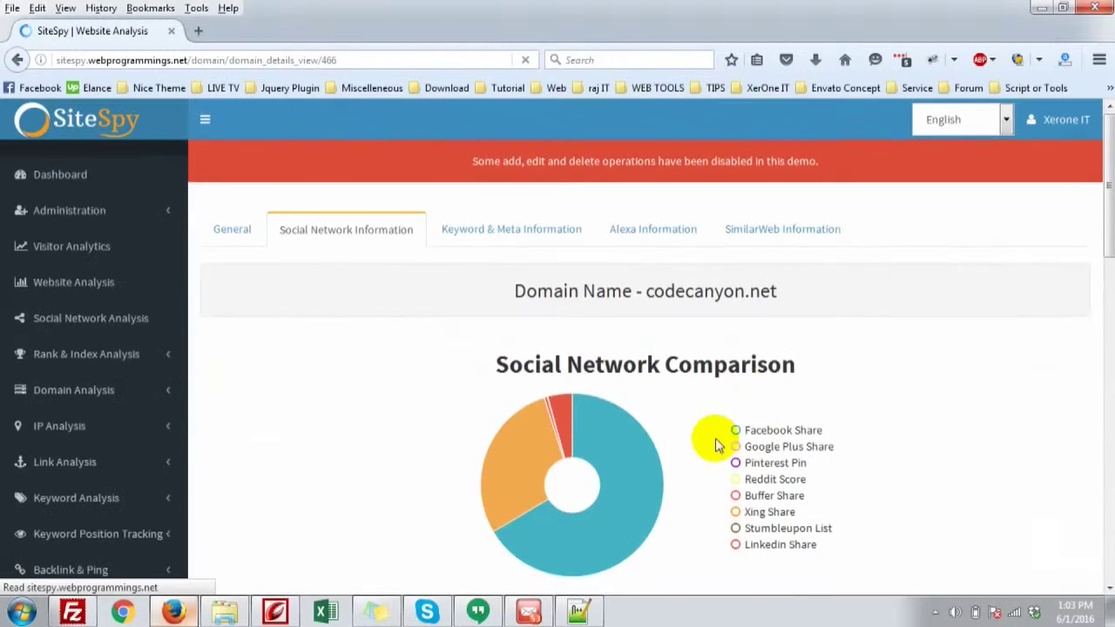
- Show the Keyword & Meta Information tab and highlight the BLOCKED BY META-ROBOTS check and Csrf-param tag
click(468, 229)
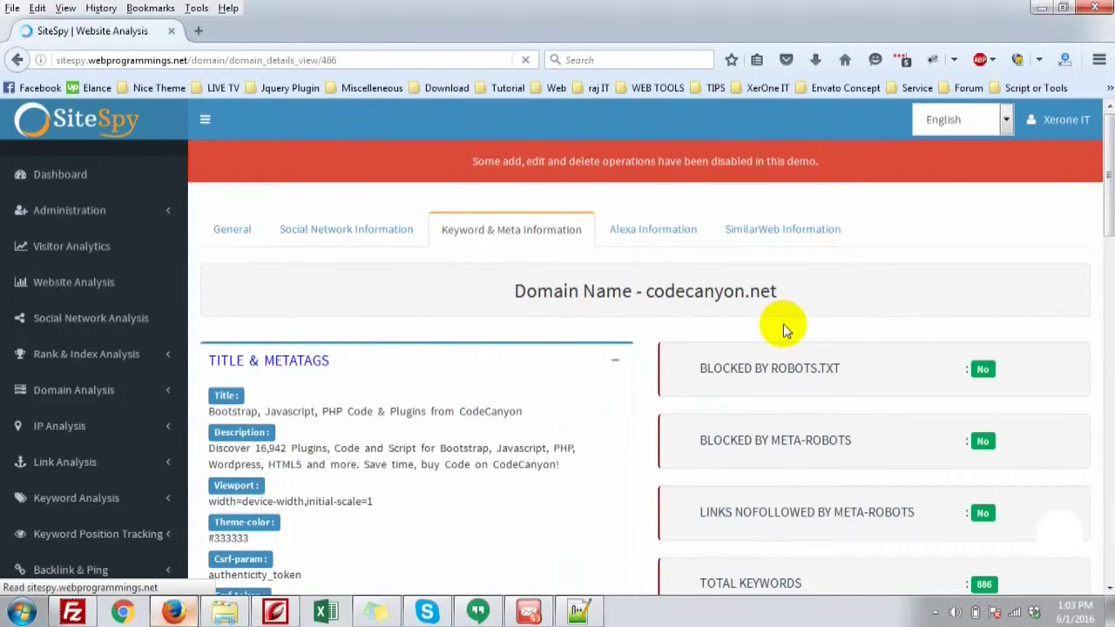
scroll(784, 329, down, 2)
drag(678, 280, 862, 286)
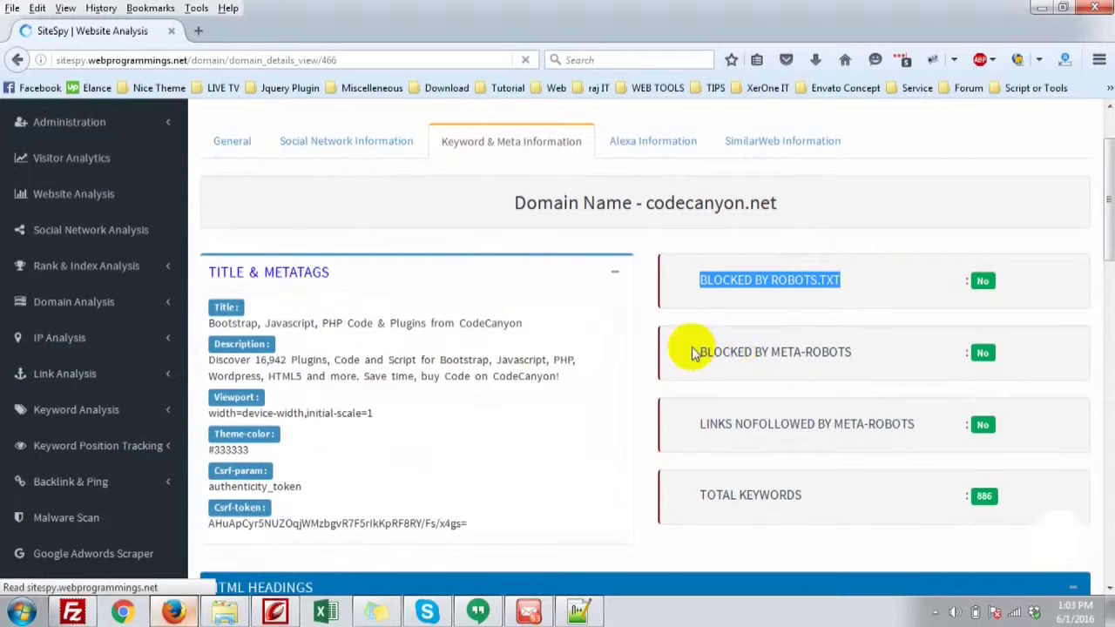
drag(684, 350, 853, 353)
scroll(821, 426, down, 2)
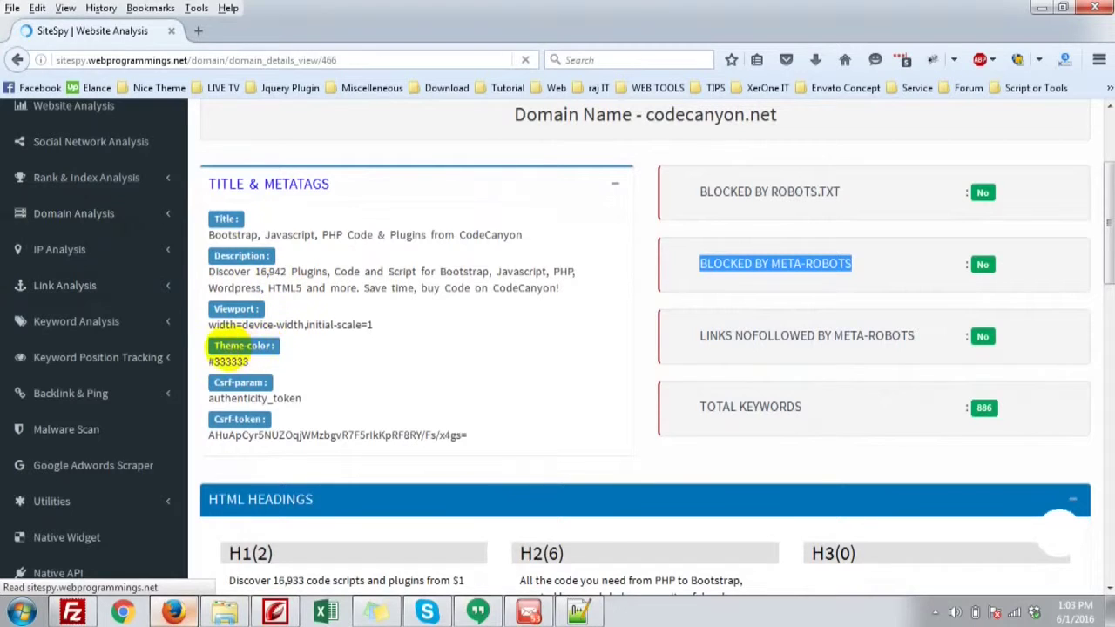
drag(214, 384, 270, 388)
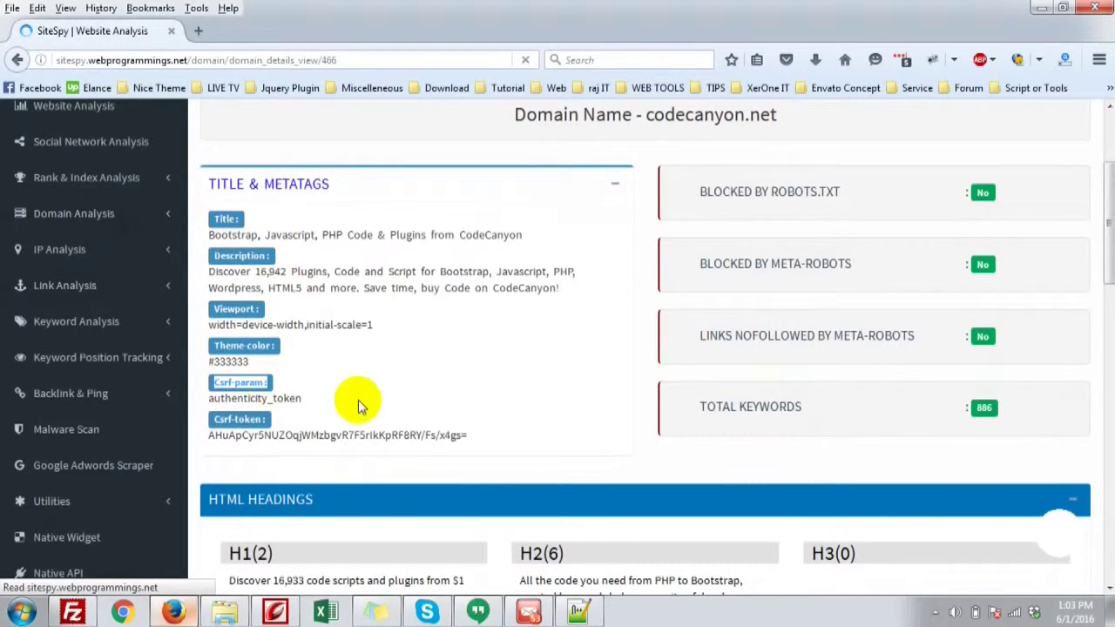
- Browse the HTML headings and highlight the Keyword Analysis and SINGLE KEYWORDS headings
scroll(358, 400, down, 2)
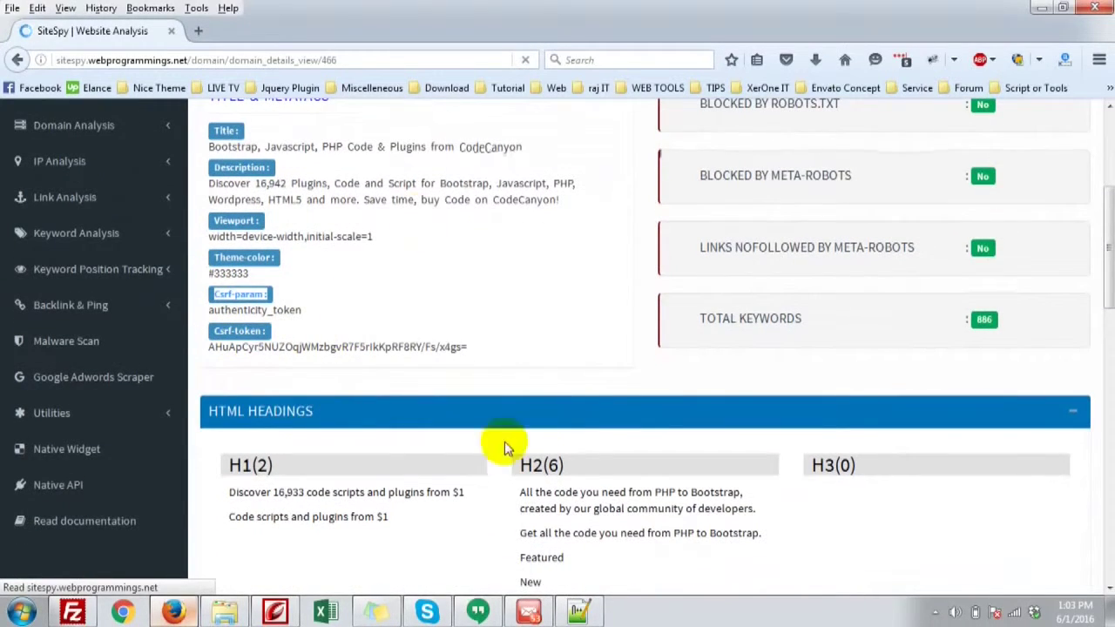
scroll(505, 448, down, 3)
drag(208, 242, 349, 241)
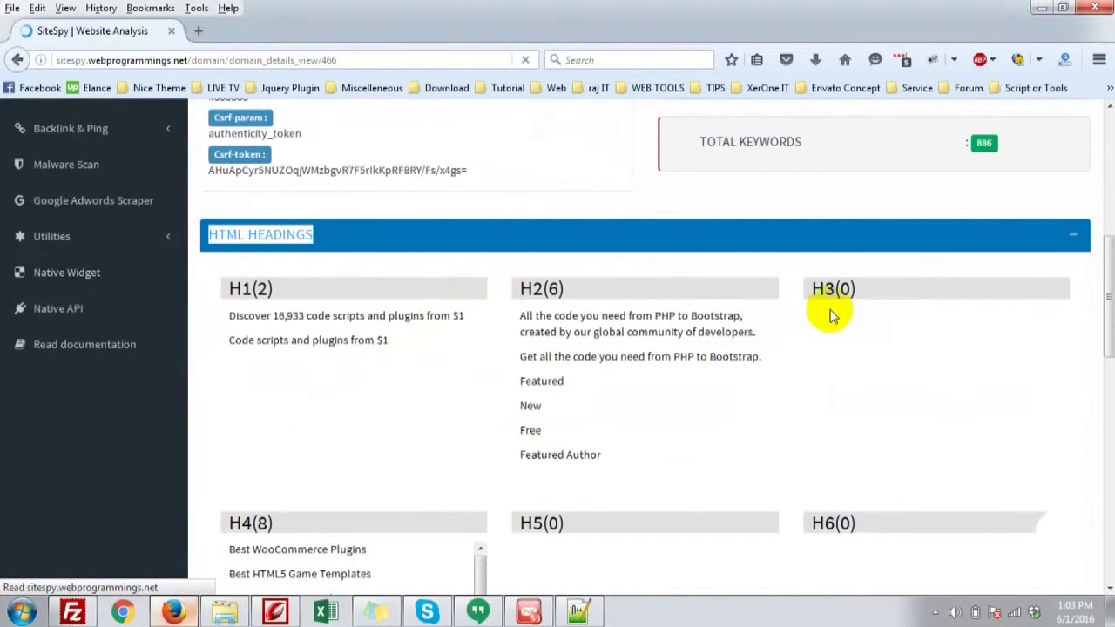
scroll(485, 476, down, 6)
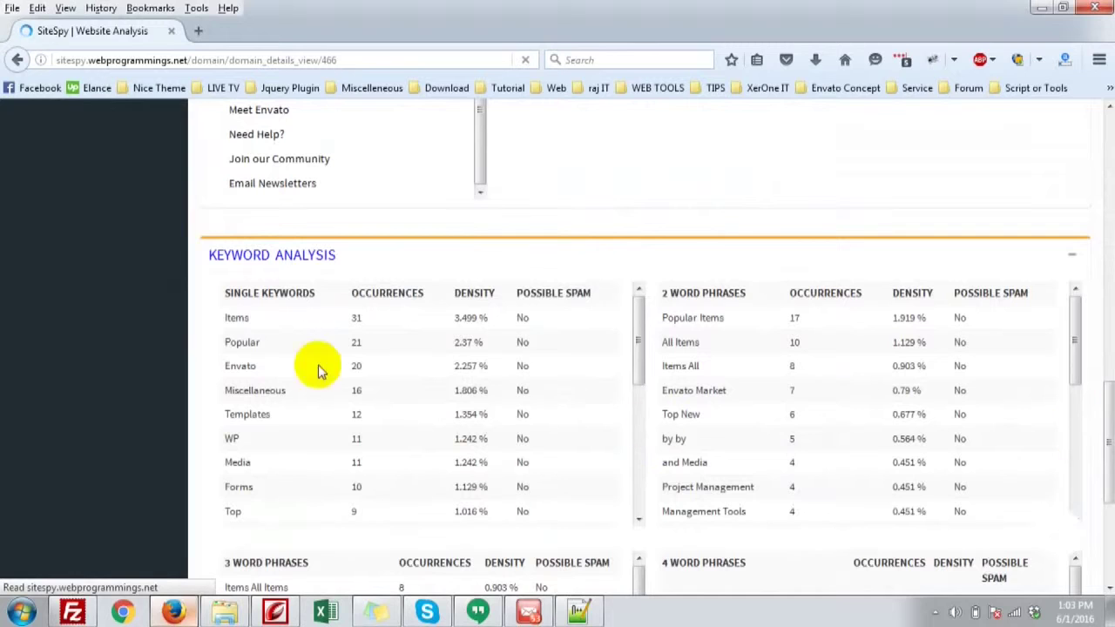
drag(214, 255, 358, 252)
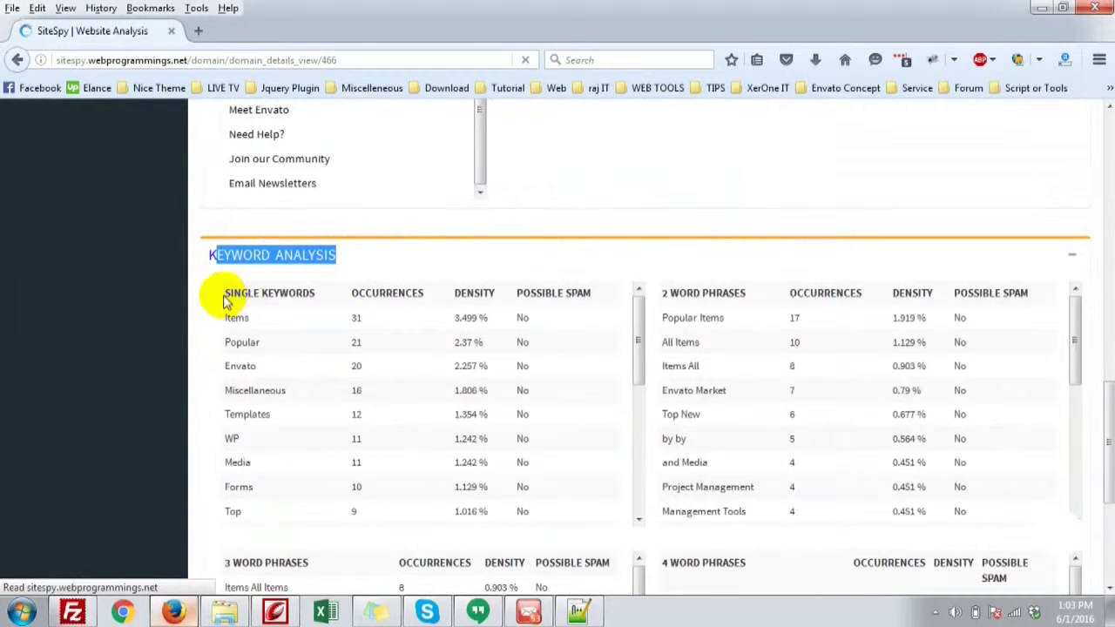
drag(224, 296, 315, 295)
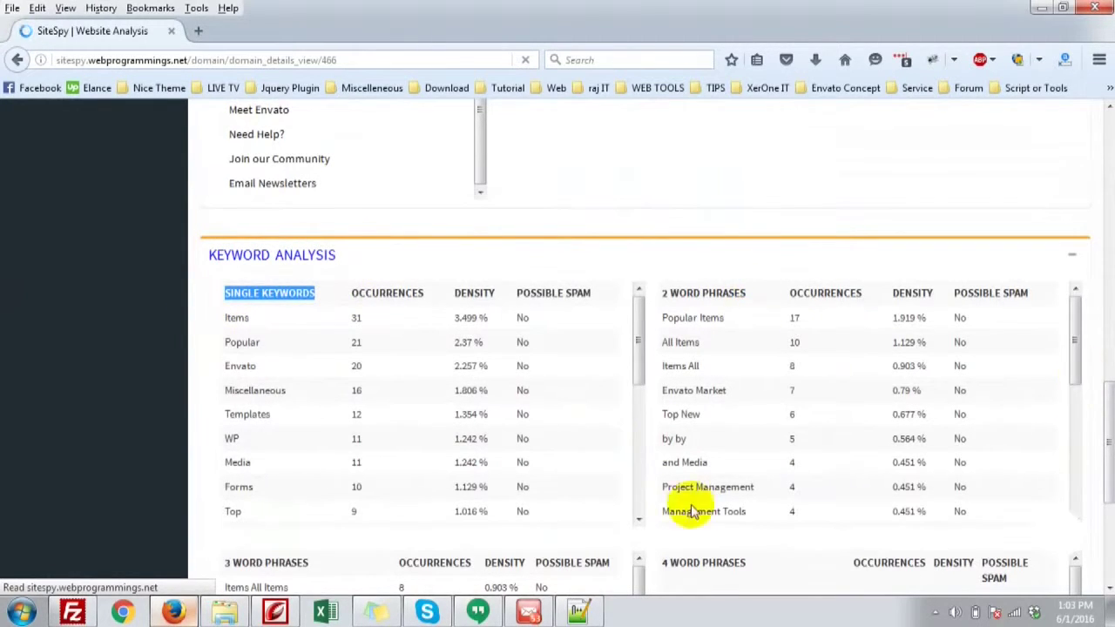
scroll(692, 512, down, 5)
scroll(1002, 515, down, 4)
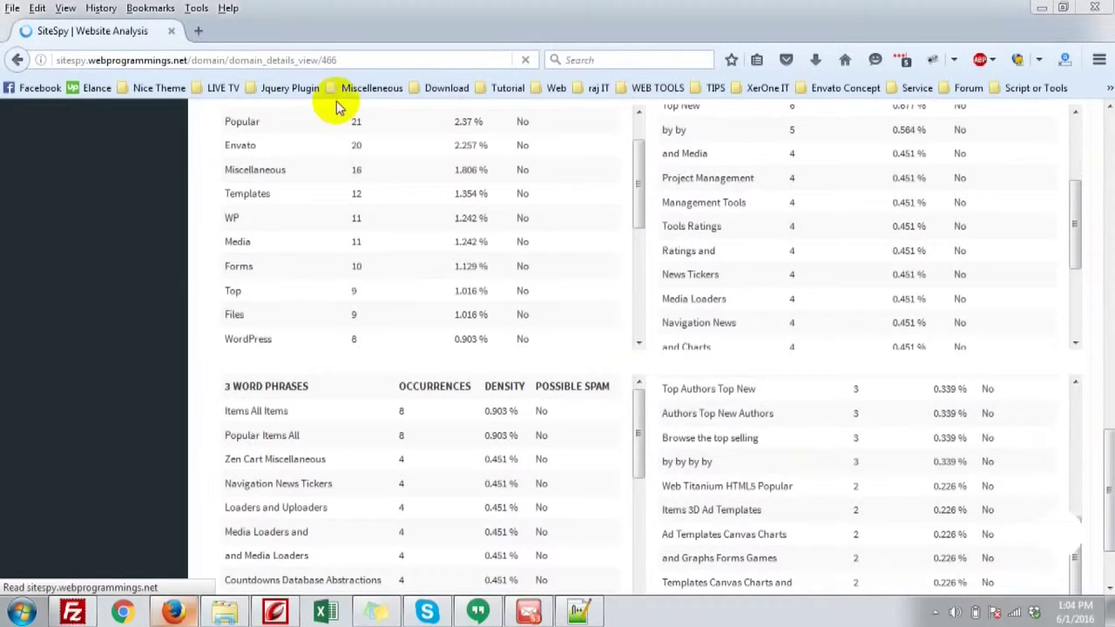
- Select the report page's full web address and return to the top of the page
click(340, 59)
scroll(527, 299, up, 5)
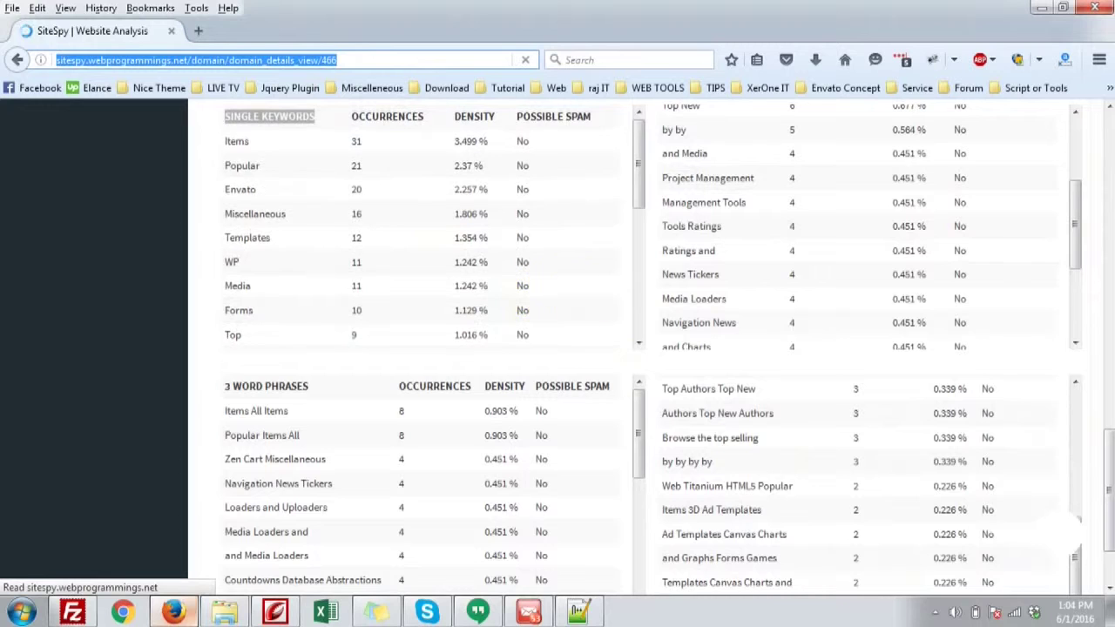
scroll(714, 348, up, 10)
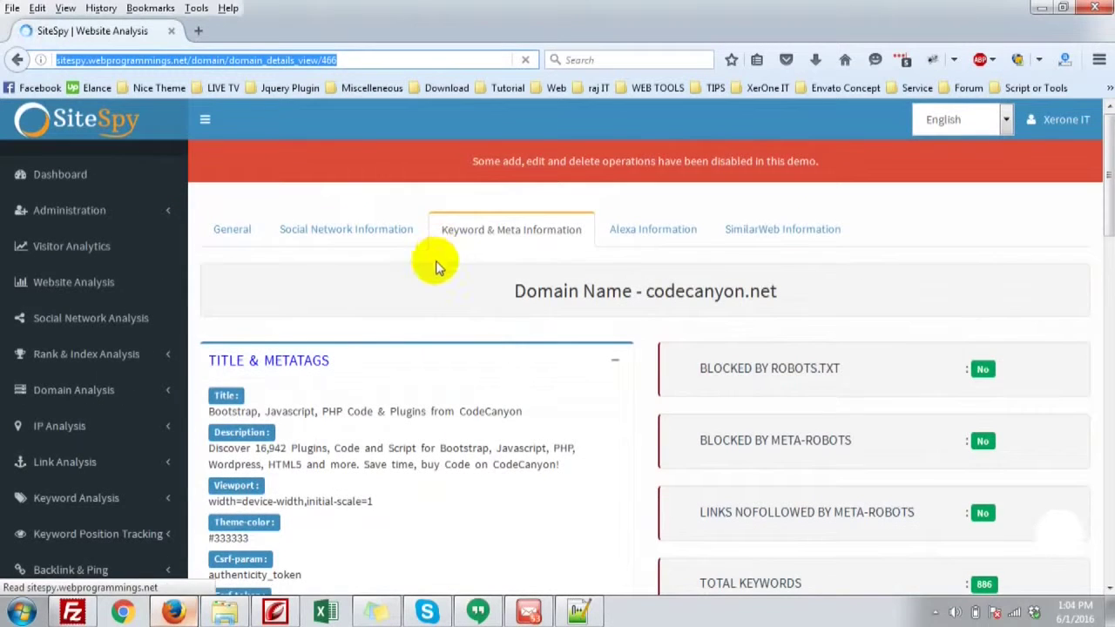
- Show the Alexa tab and highlight global rank 968, India #489, and Pakistan and Nigeria visitors
click(652, 229)
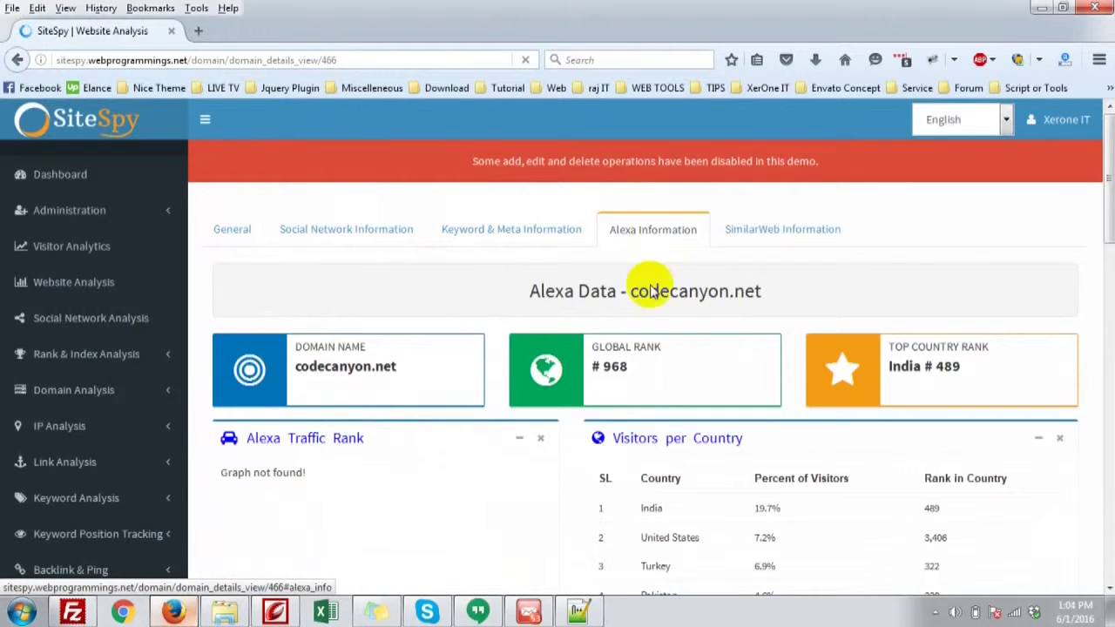
scroll(531, 405, down, 3)
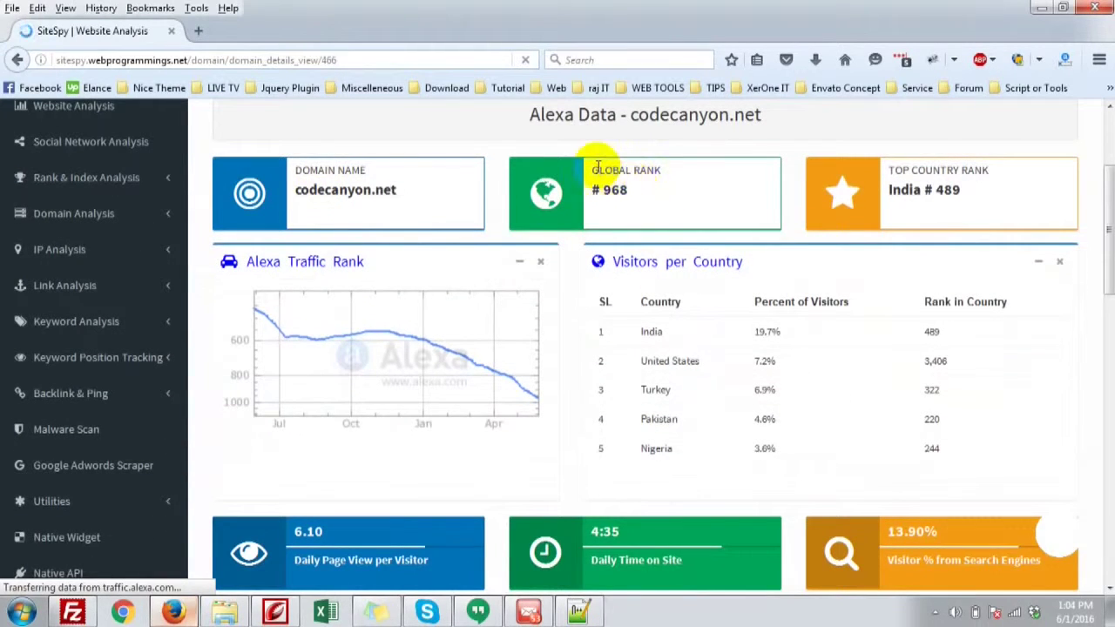
drag(599, 169, 666, 189)
drag(894, 176, 991, 189)
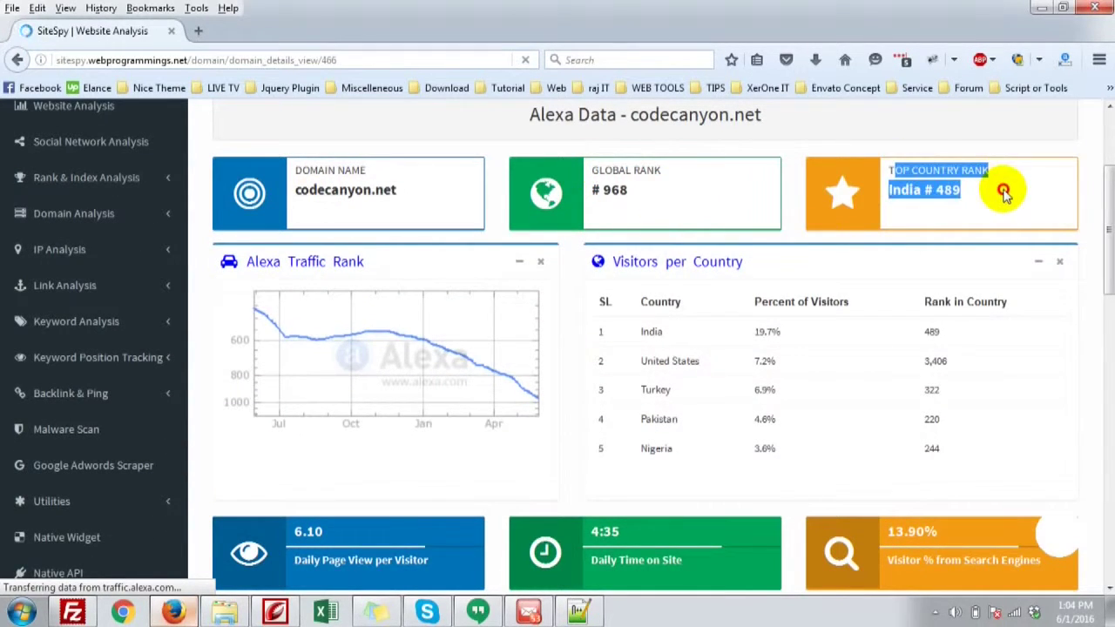
click(1003, 192)
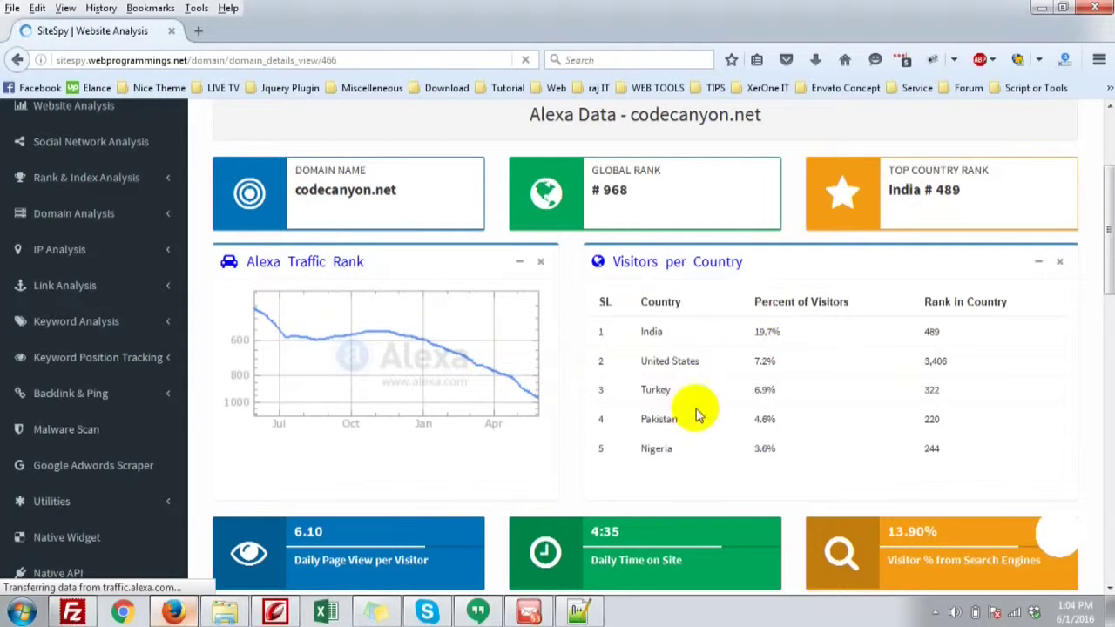
drag(647, 427, 667, 450)
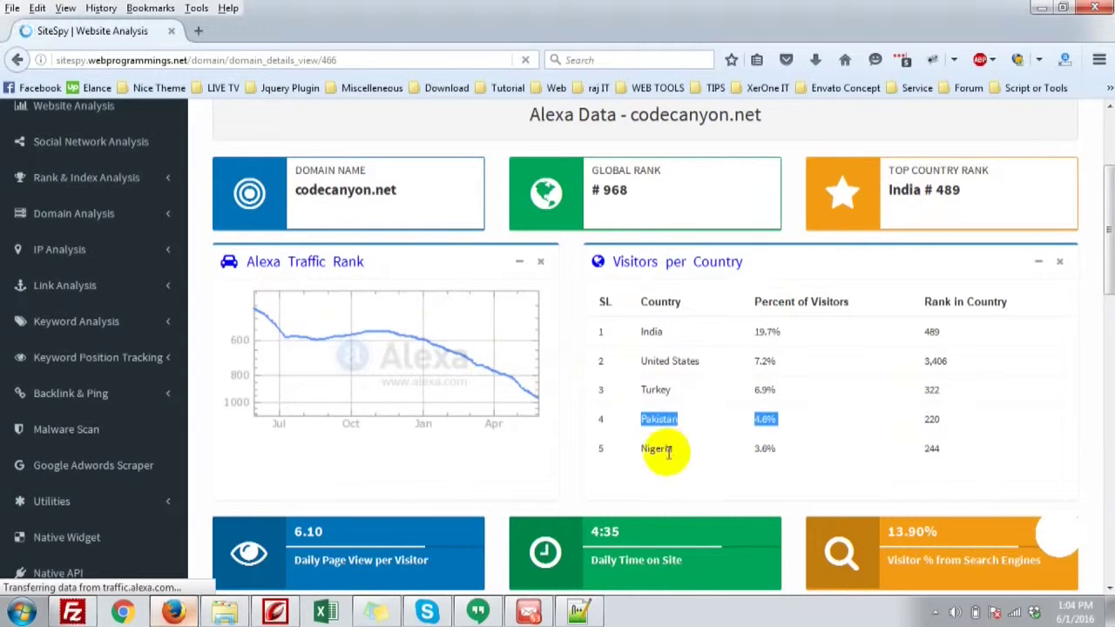
double_click(667, 450)
- Highlight page views per visitor, time on site, search share, and the themeforest and slider revolution keywords
scroll(876, 511, down, 4)
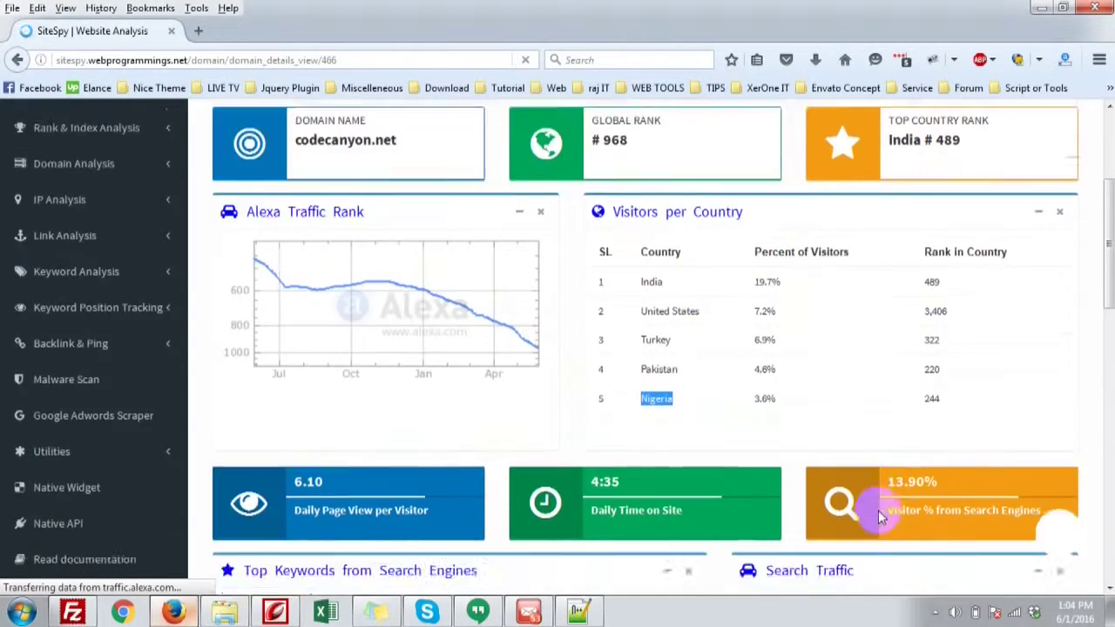
drag(296, 388, 455, 398)
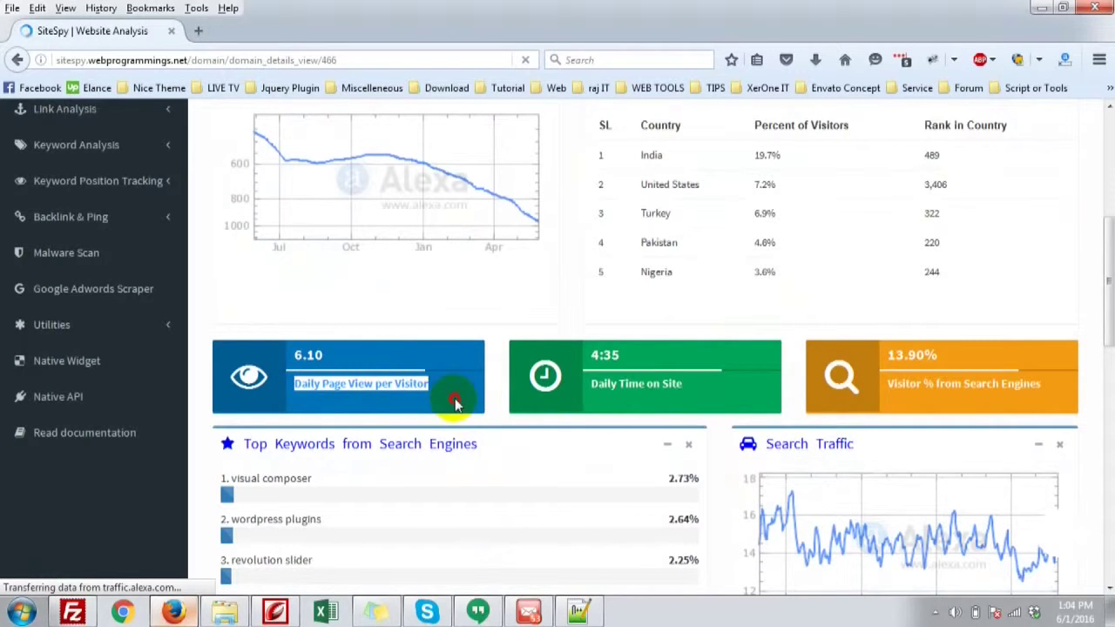
drag(583, 389, 685, 388)
drag(820, 398, 1021, 405)
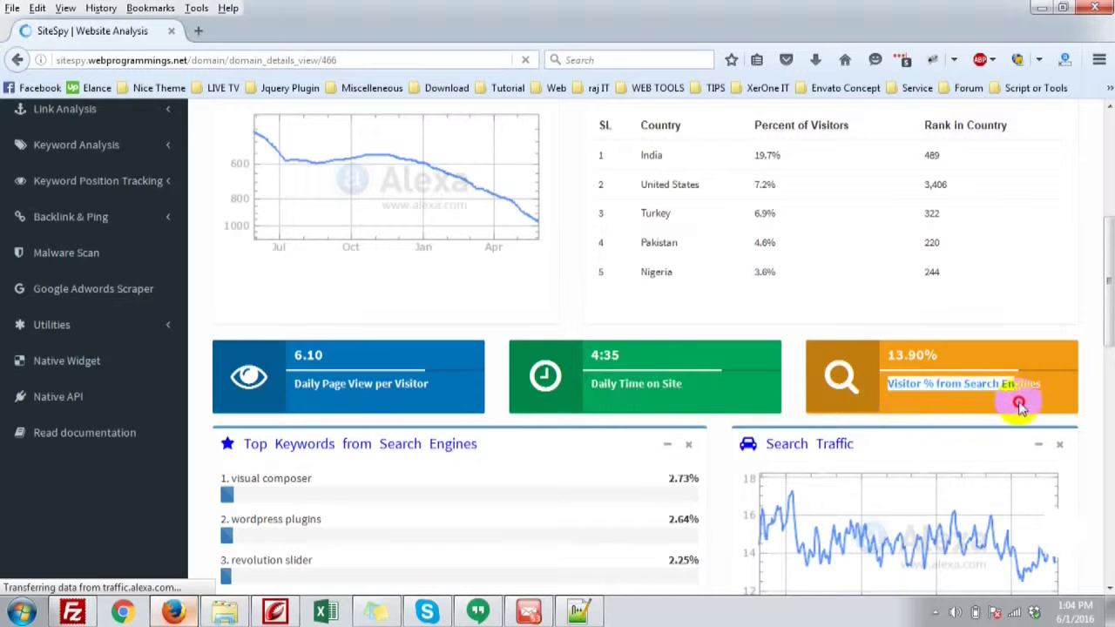
scroll(883, 447, down, 4)
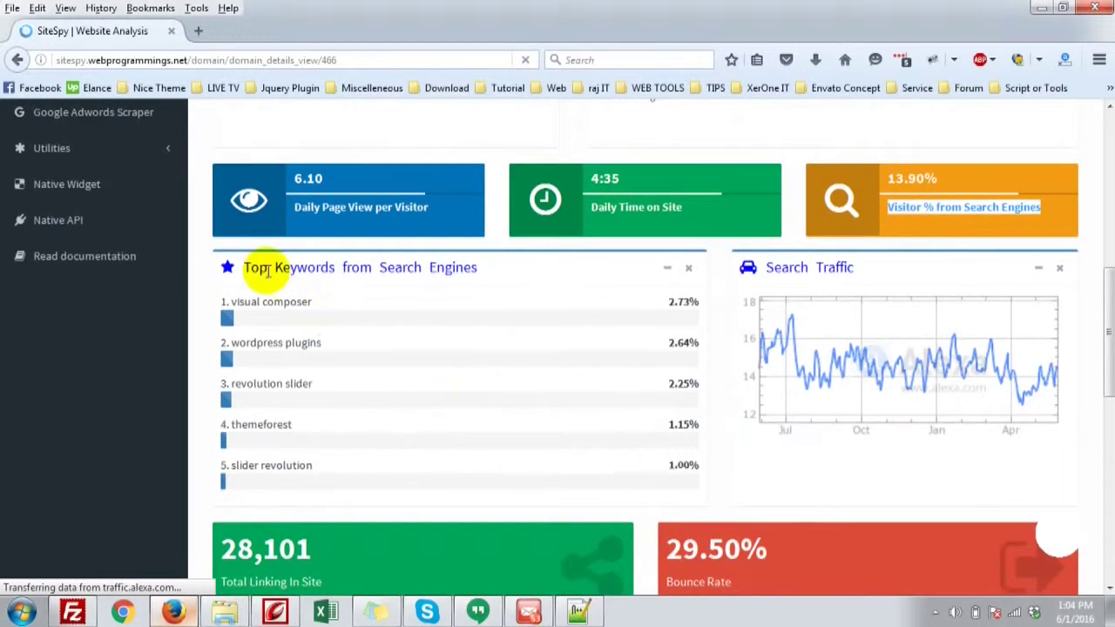
drag(243, 269, 481, 291)
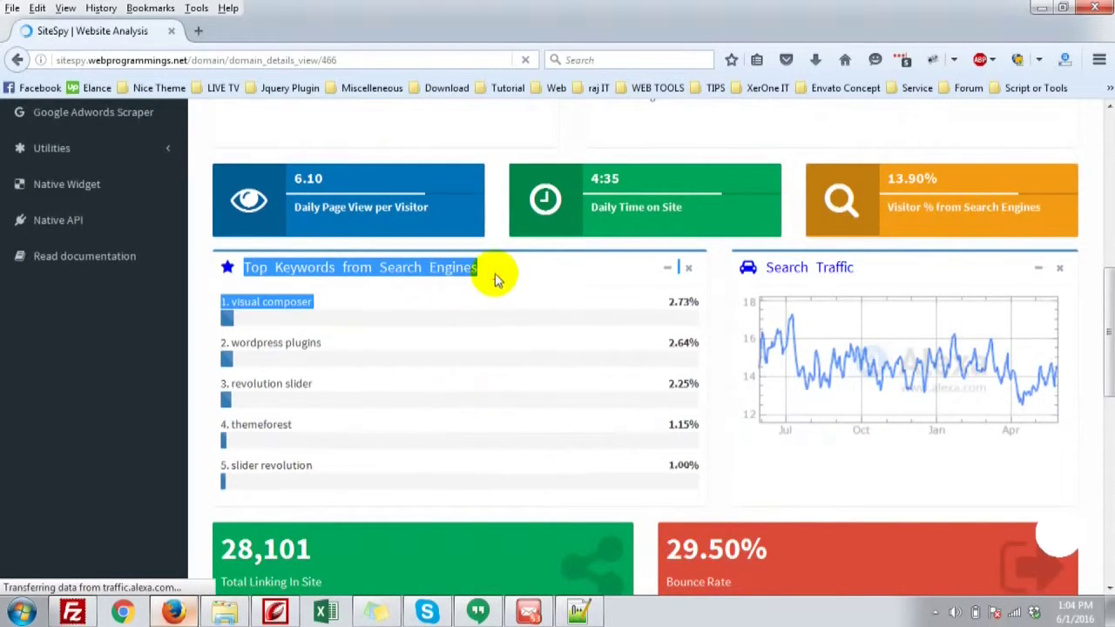
click(244, 311)
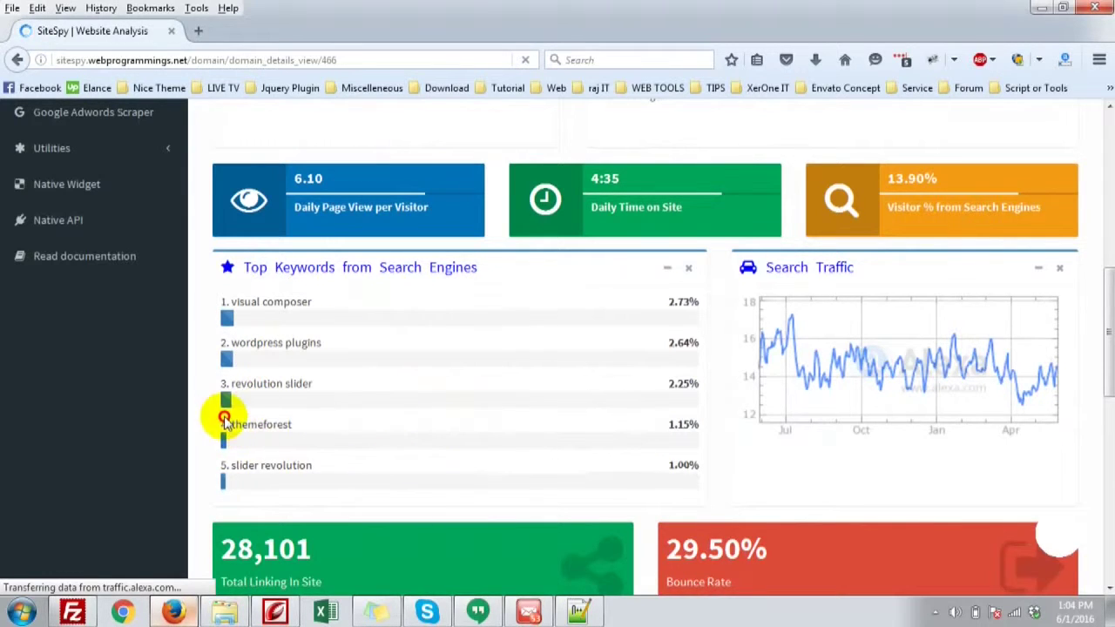
drag(225, 421, 351, 458)
drag(239, 465, 508, 450)
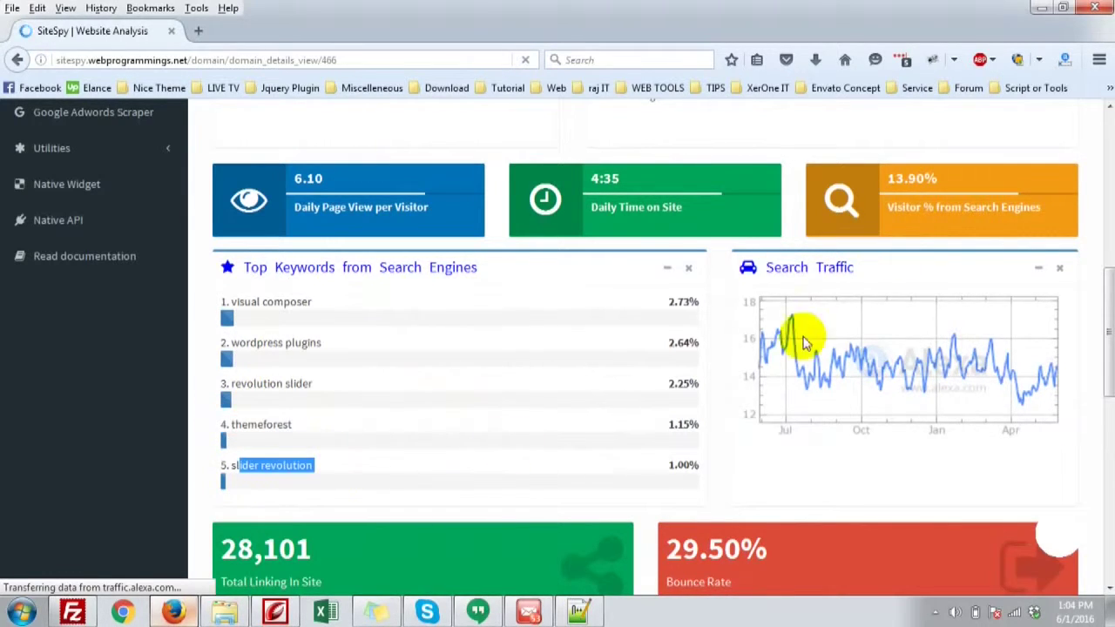
- Browse the remaining Alexa panels, then switch to the SimilarWeb Information tab
scroll(891, 428, down, 5)
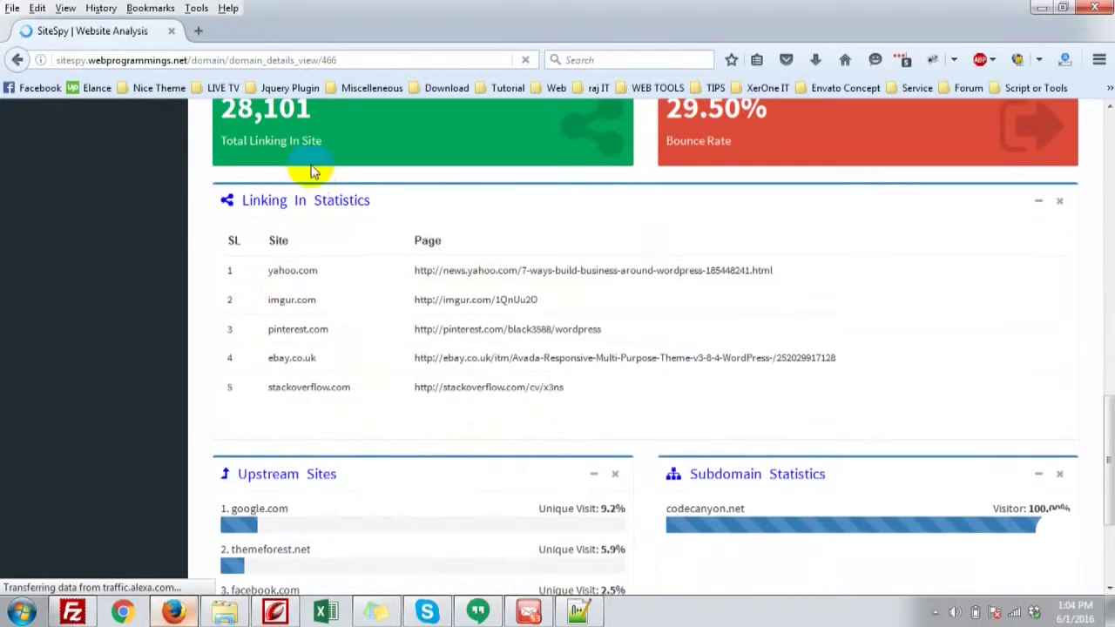
scroll(313, 171, up, 1)
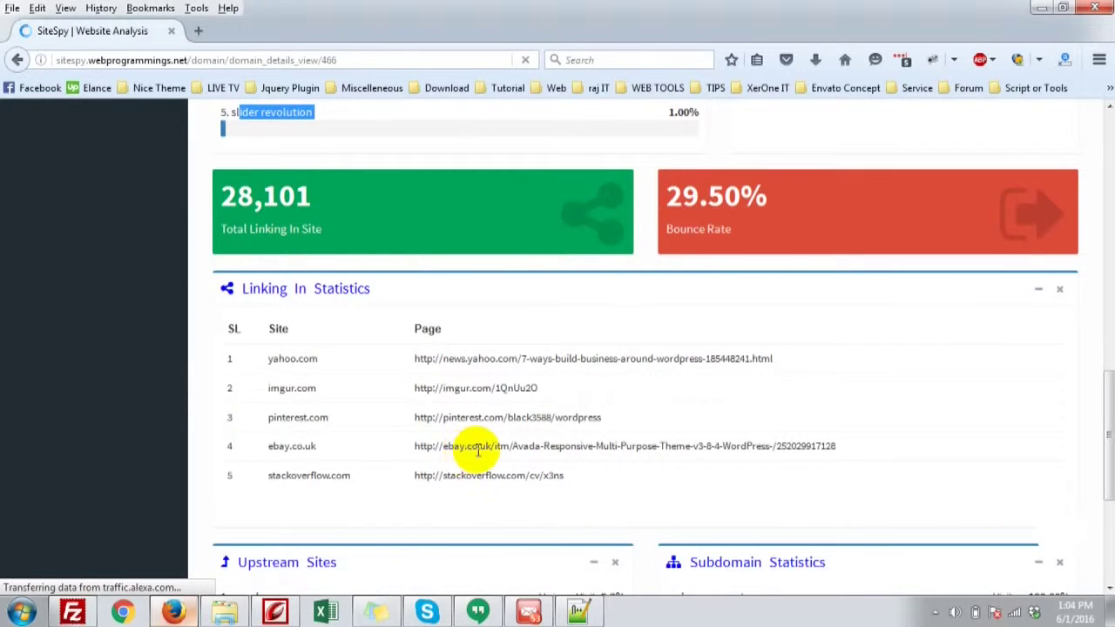
scroll(477, 448, down, 3)
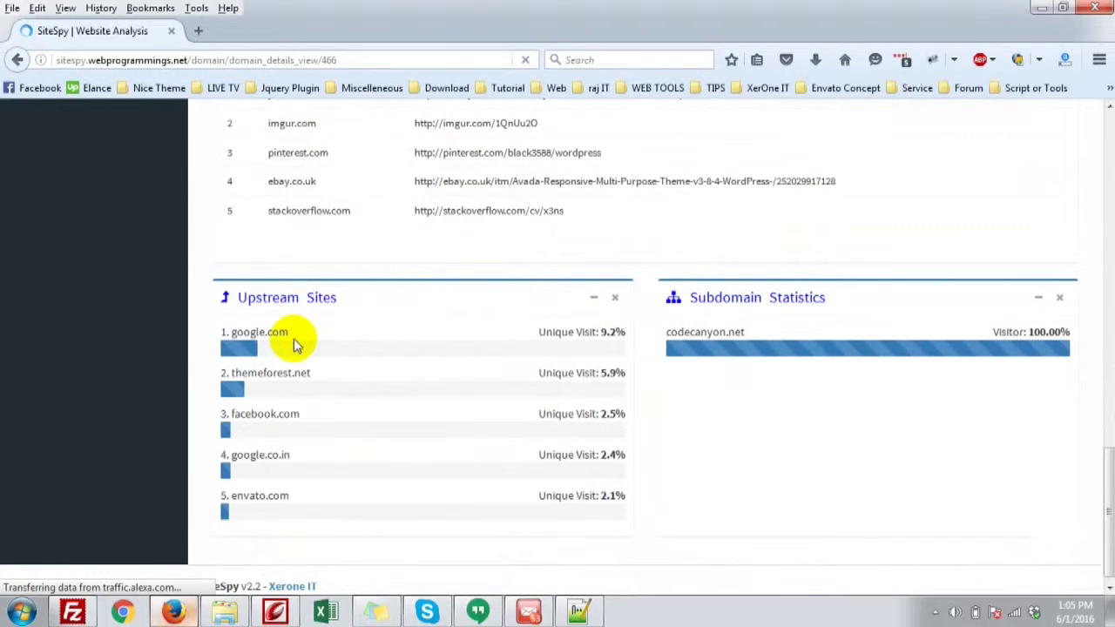
scroll(798, 481, up, 15)
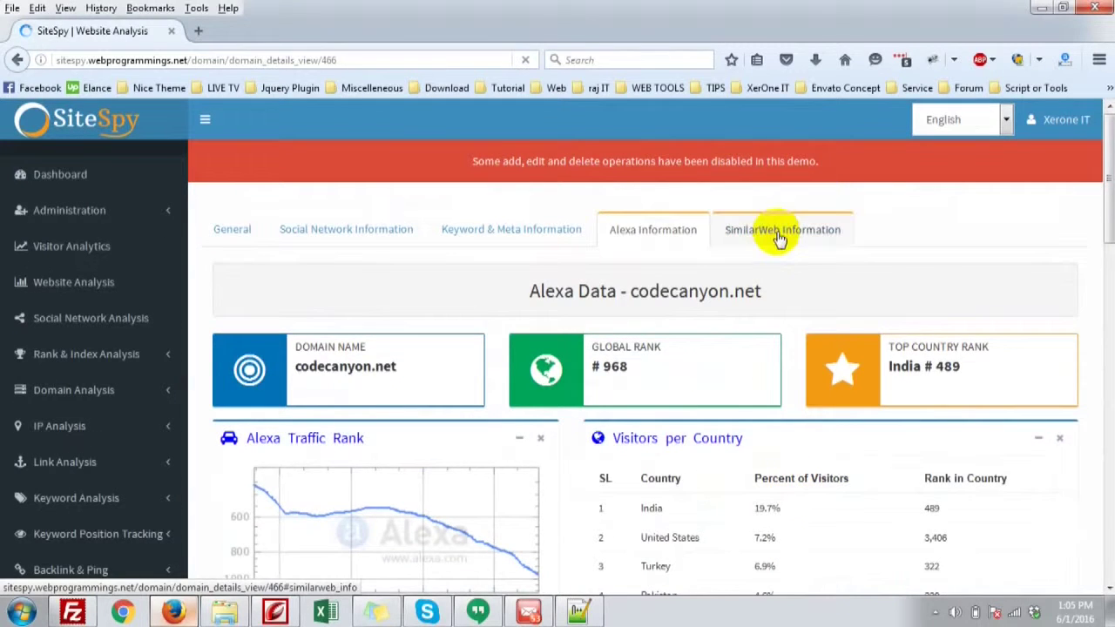
click(779, 237)
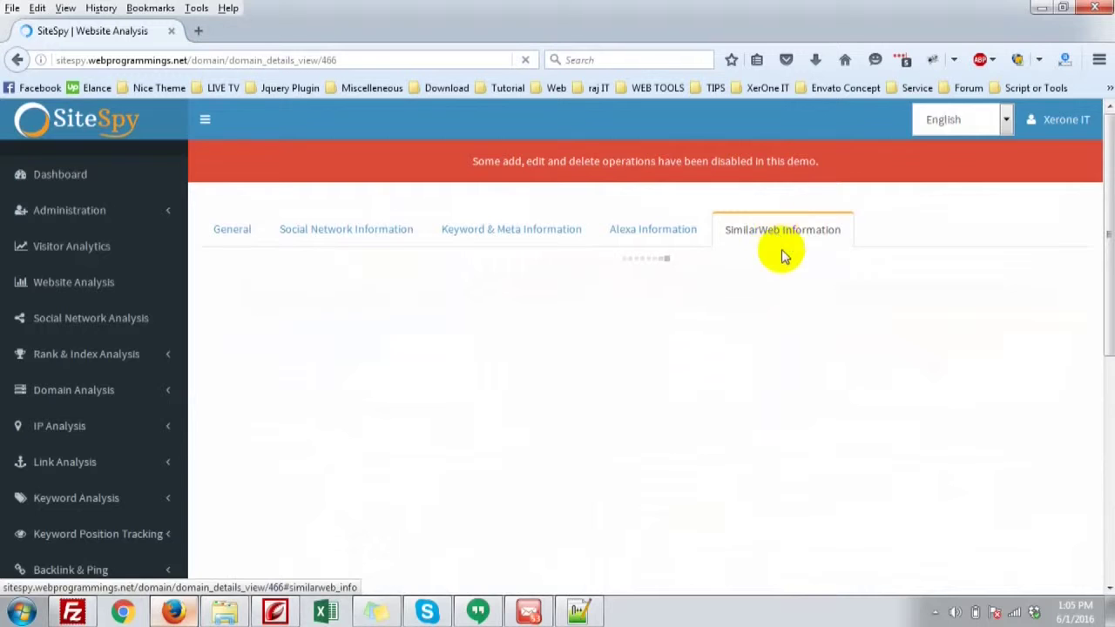
- Highlight Programming in the SimilarWeb category rank and the top country rank label
scroll(797, 293, down, 5)
scroll(797, 356, up, 3)
scroll(799, 364, down, 3)
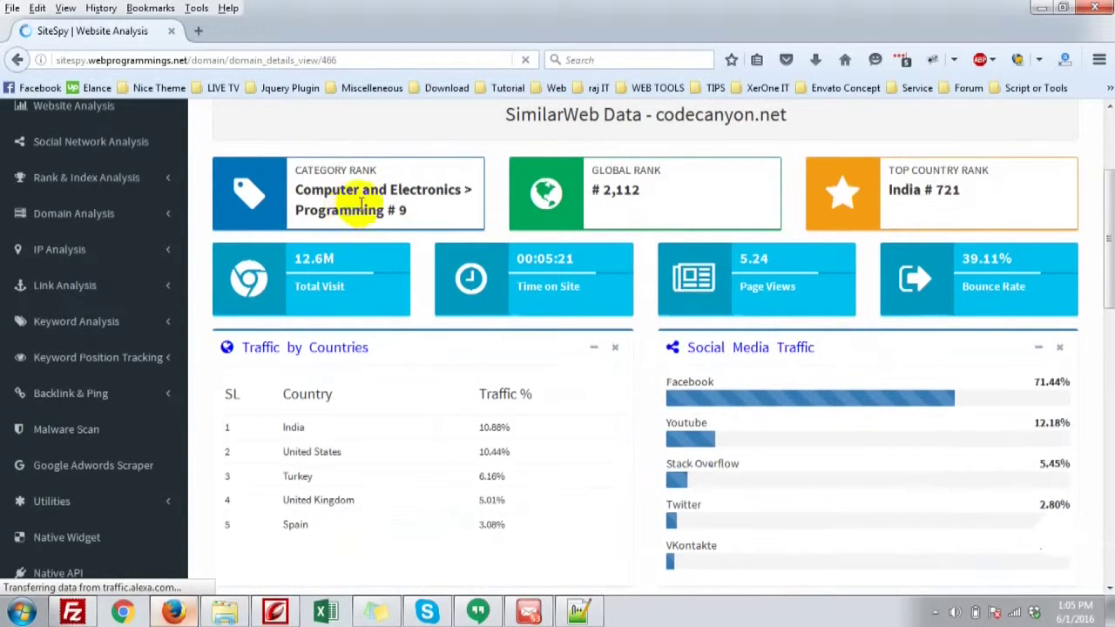
double_click(298, 209)
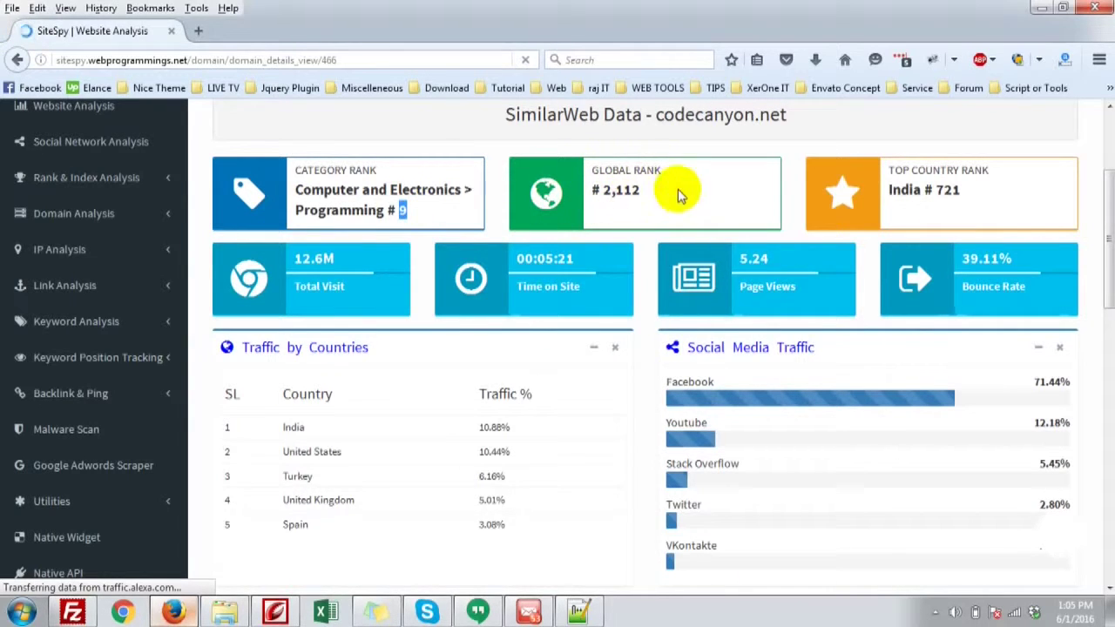
drag(902, 170, 1004, 174)
click(993, 194)
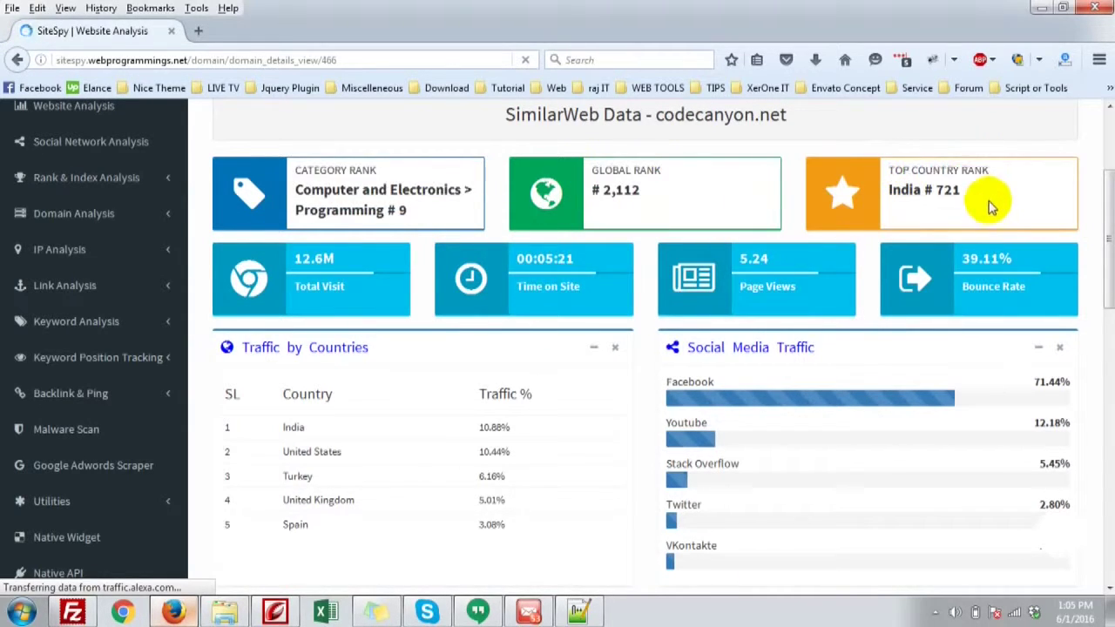
- Highlight the Social Media Traffic heading and the social and mail traffic shares
scroll(340, 398, down, 3)
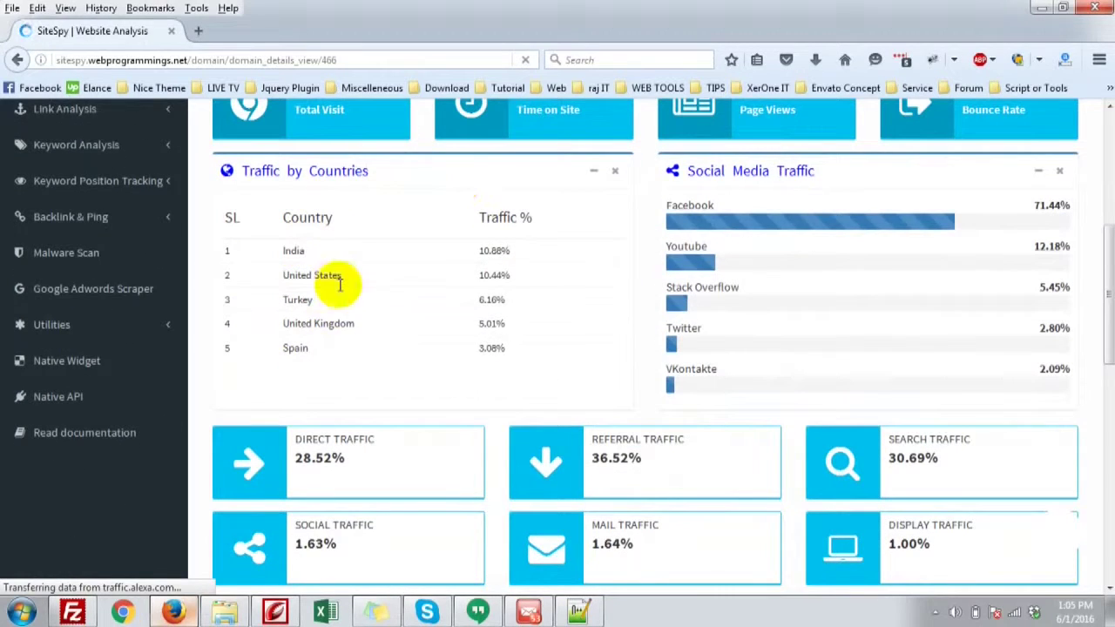
drag(688, 172, 883, 180)
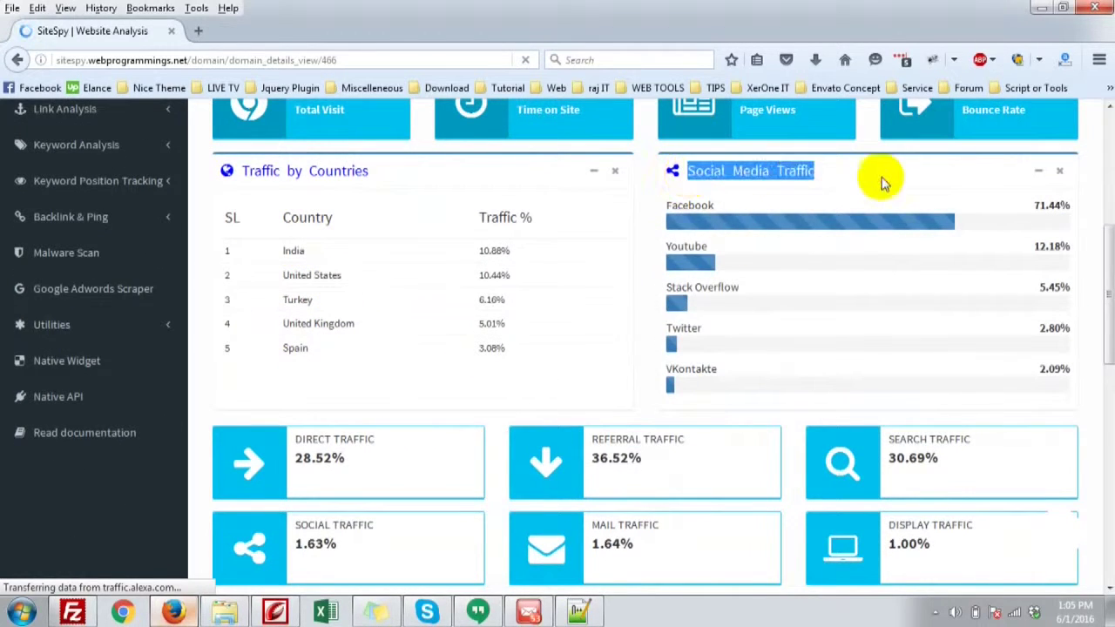
scroll(398, 498, down, 3)
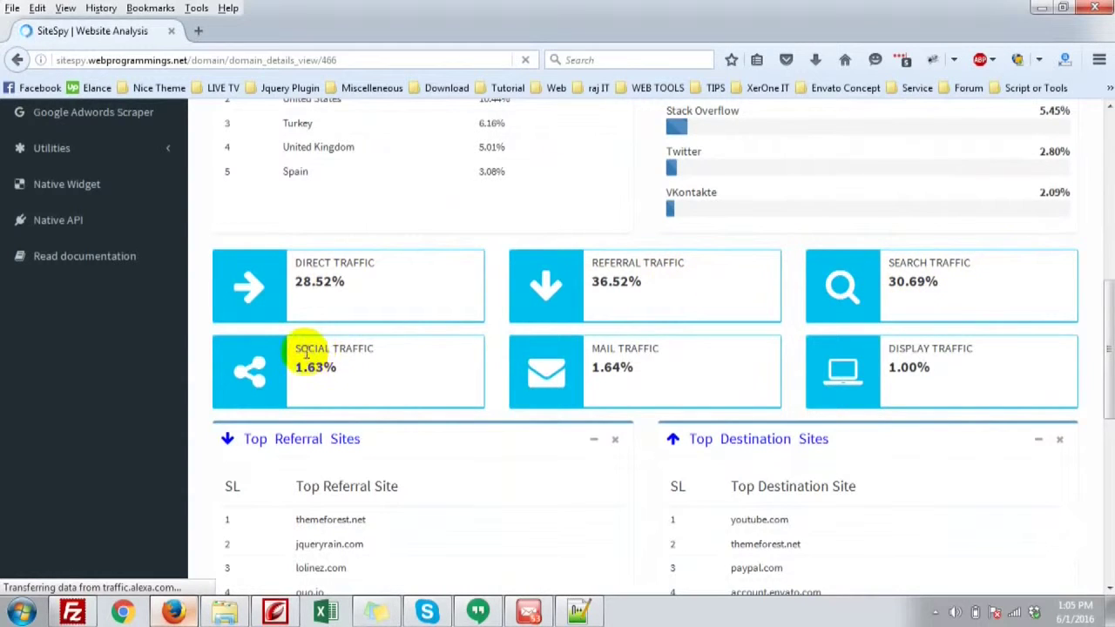
drag(301, 349, 403, 354)
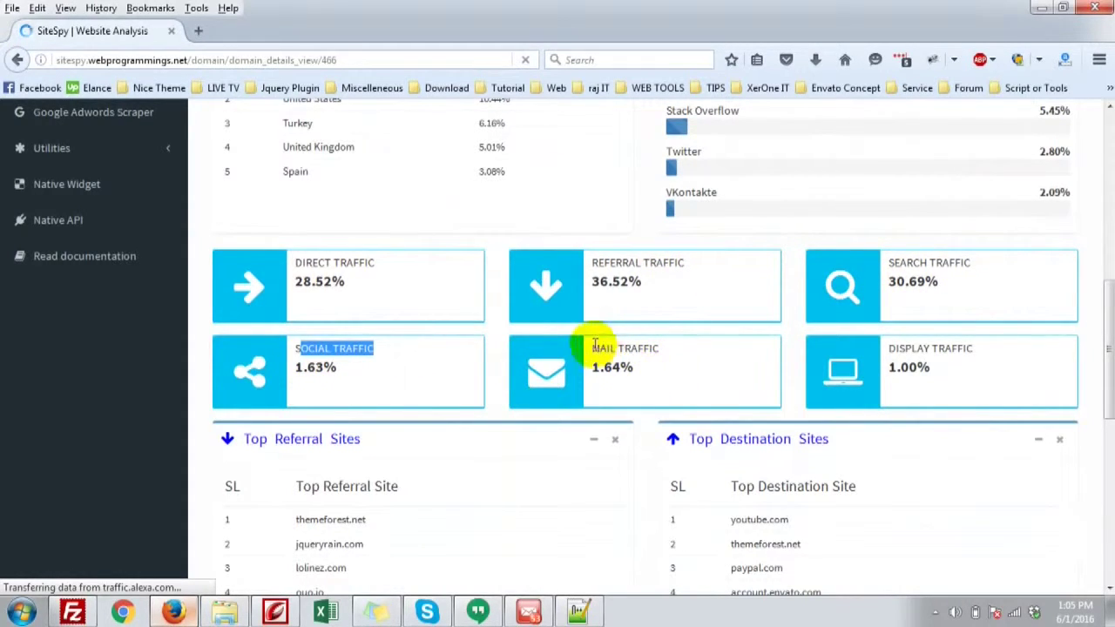
drag(575, 348, 662, 349)
drag(983, 349, 887, 350)
- Browse down to the keyword tables, highlight organic keyword row 2, then return to the top
scroll(430, 465, down, 3)
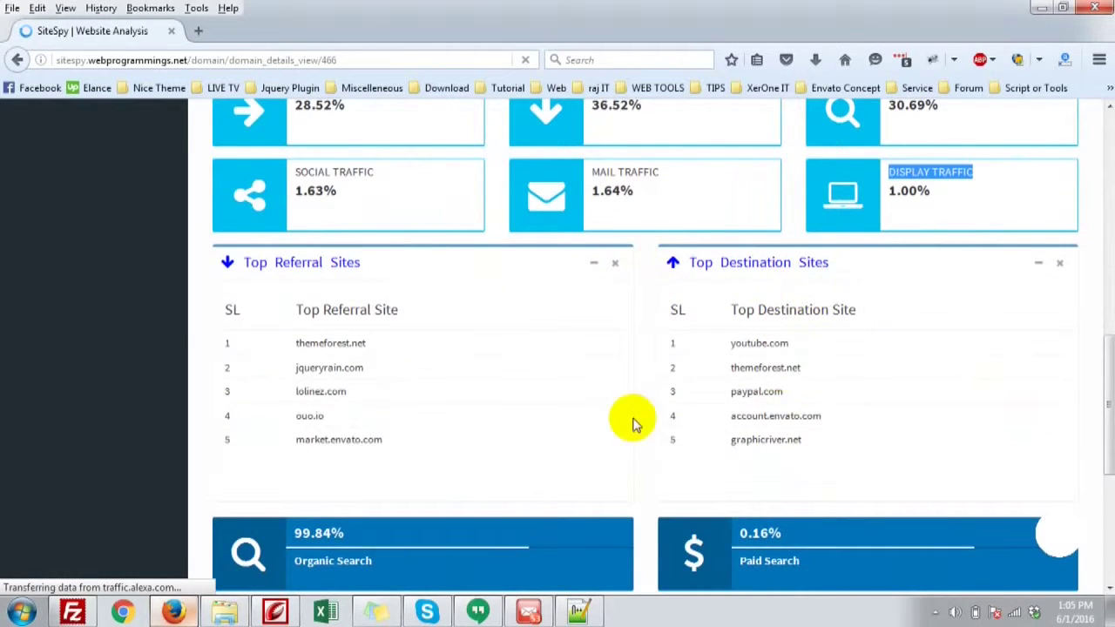
scroll(755, 438, down, 3)
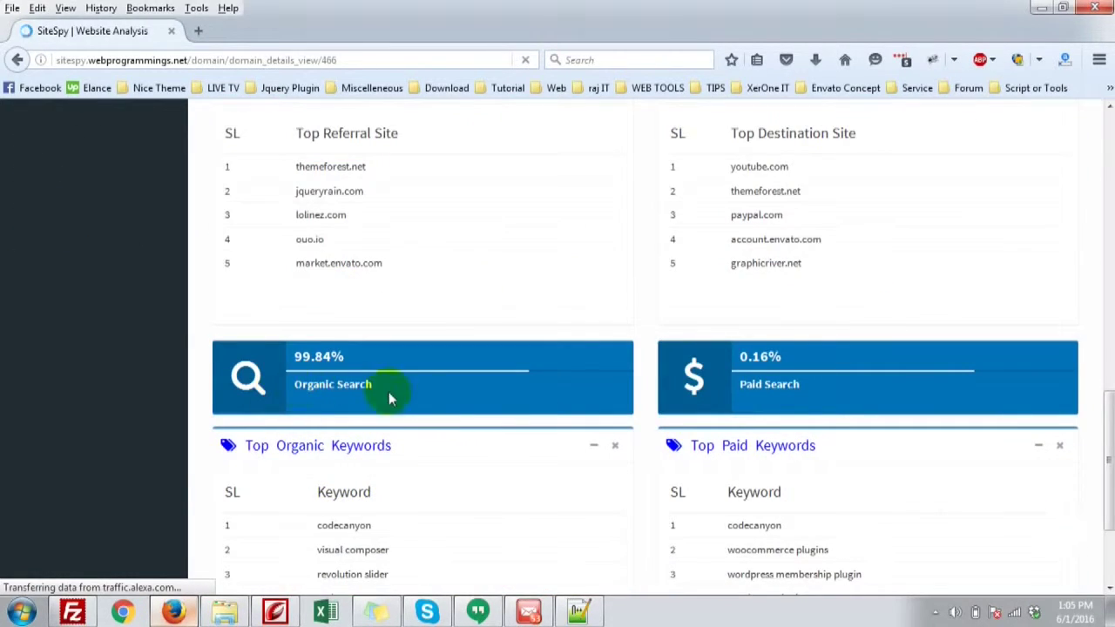
drag(838, 388, 741, 356)
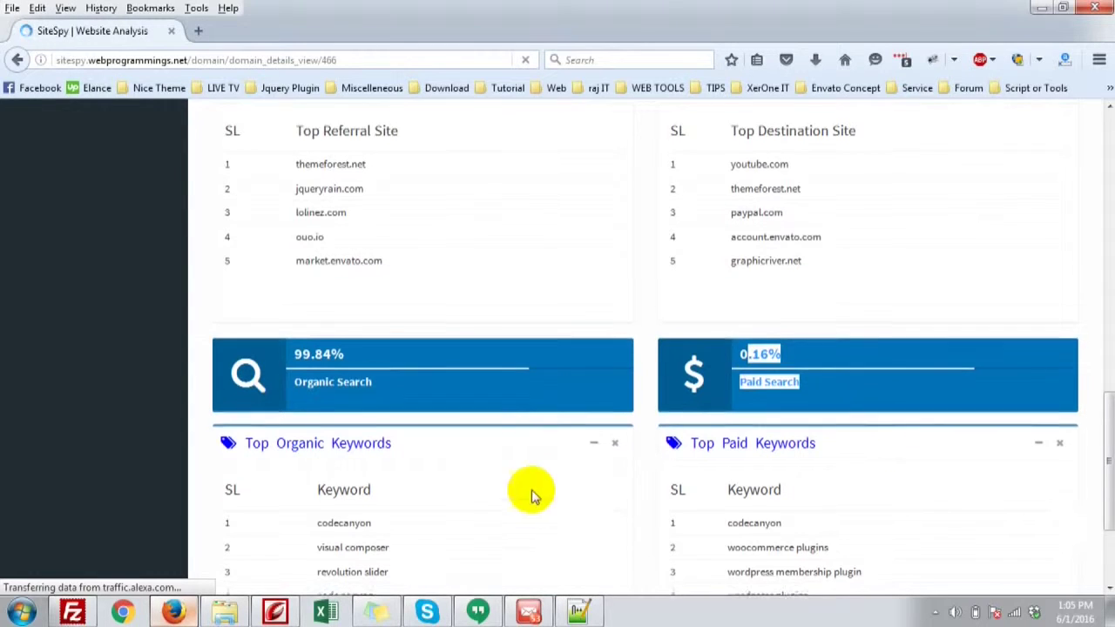
scroll(530, 493, down, 3)
drag(294, 380, 410, 403)
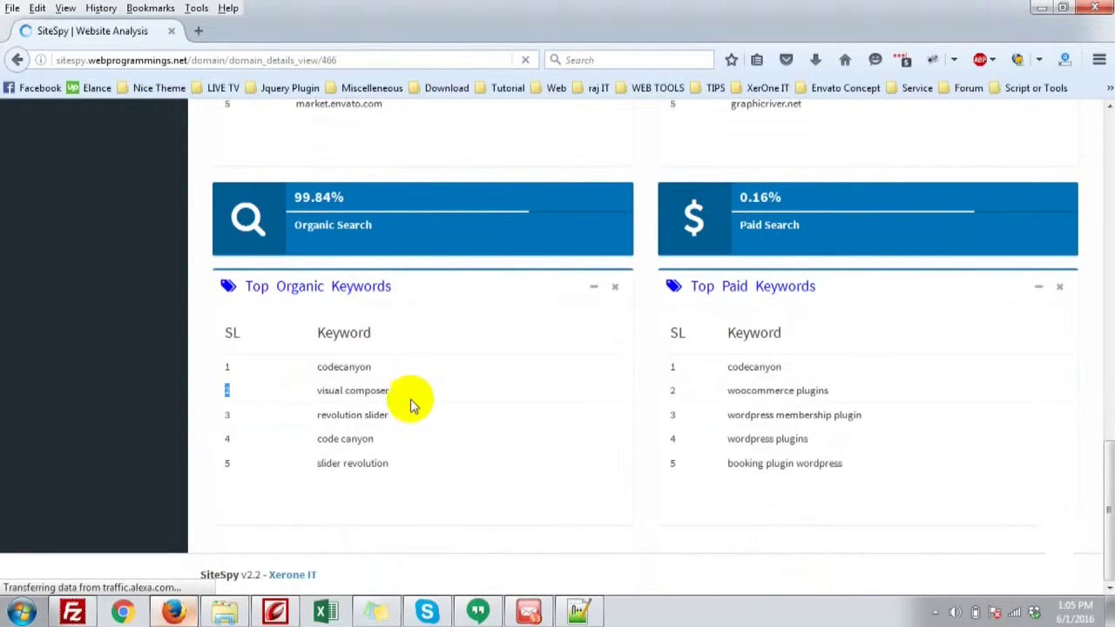
scroll(691, 444, up, 15)
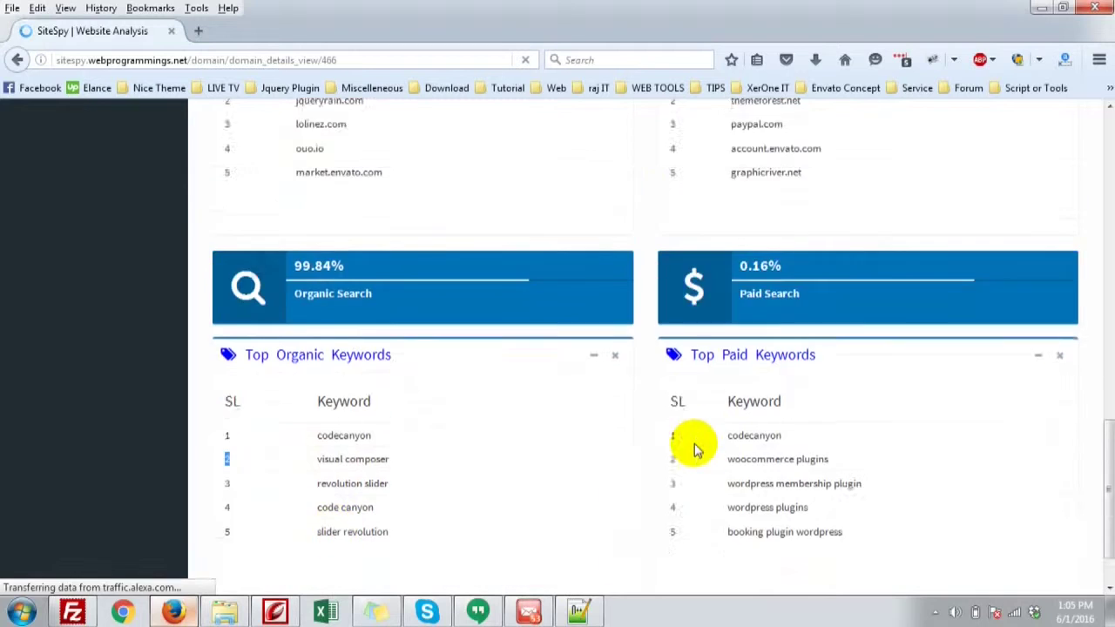
scroll(694, 450, up, 1)
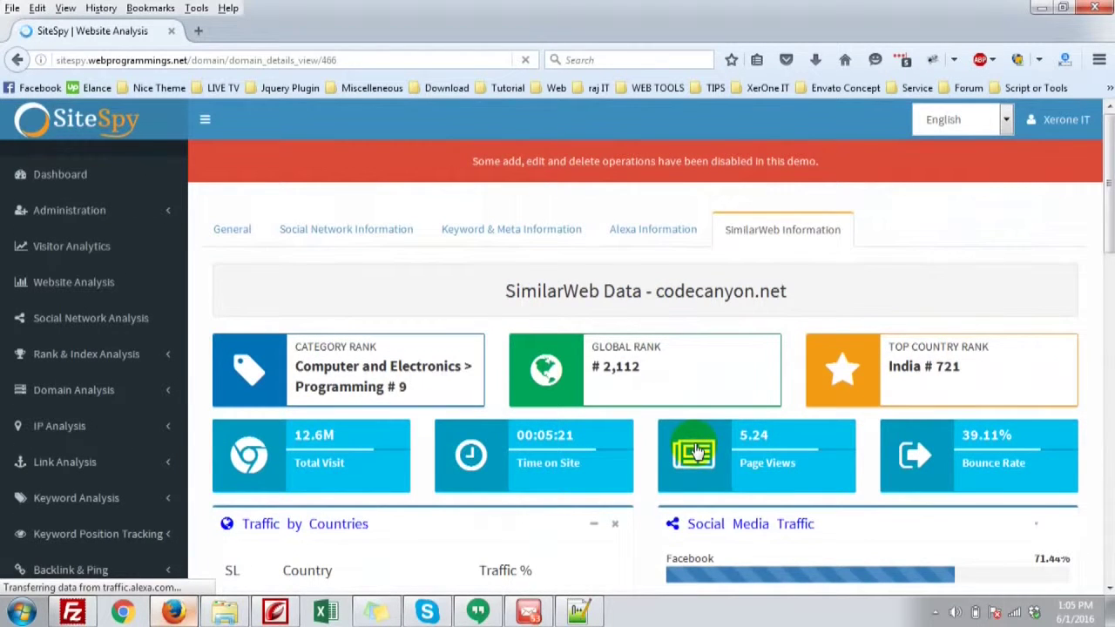